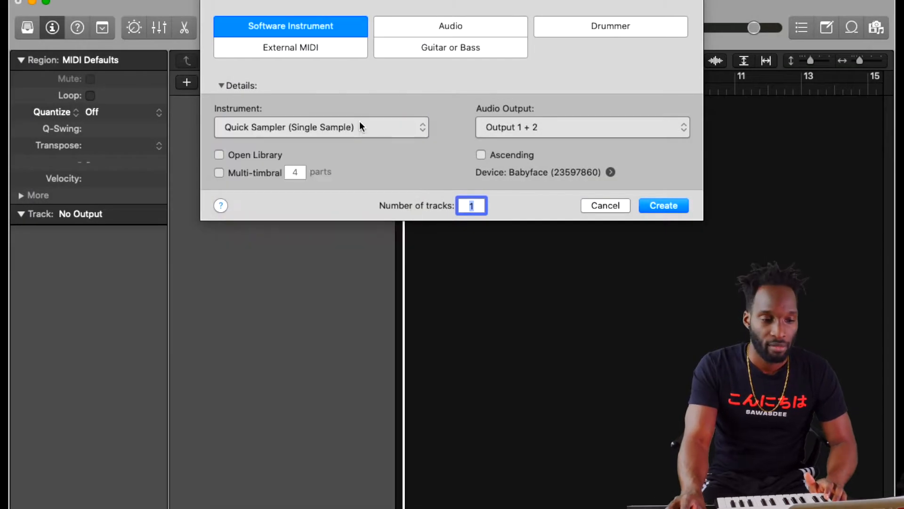
Create one software instrument track using Quick Sampler (Single Sample) and reposition its plug-in window.
{"action": "left_click", "coordinate": [360, 121]}
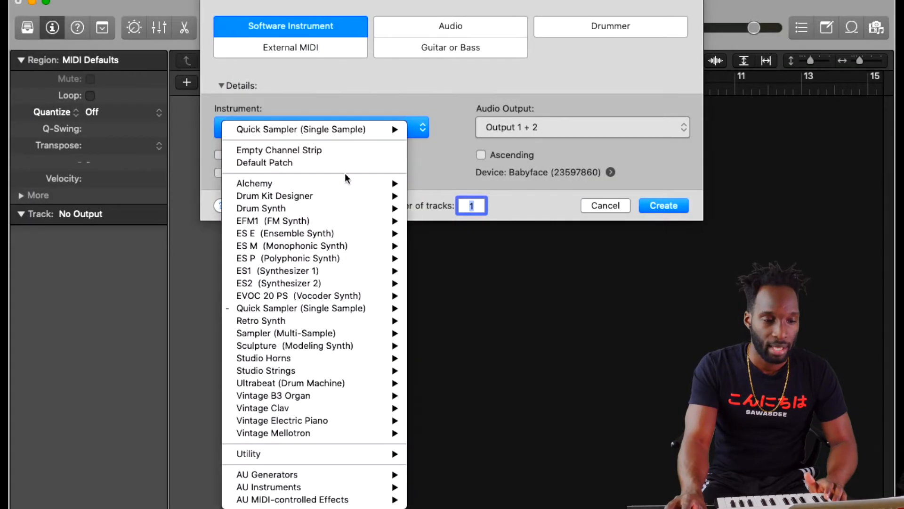
{"action": "mouse_move", "coordinate": [328, 312]}
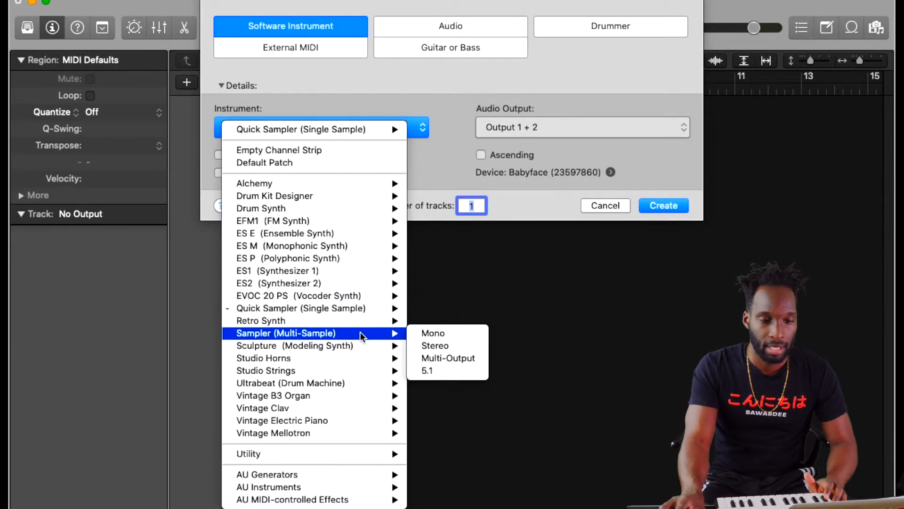
{"action": "left_click", "coordinate": [374, 308]}
{"action": "left_click", "coordinate": [661, 204]}
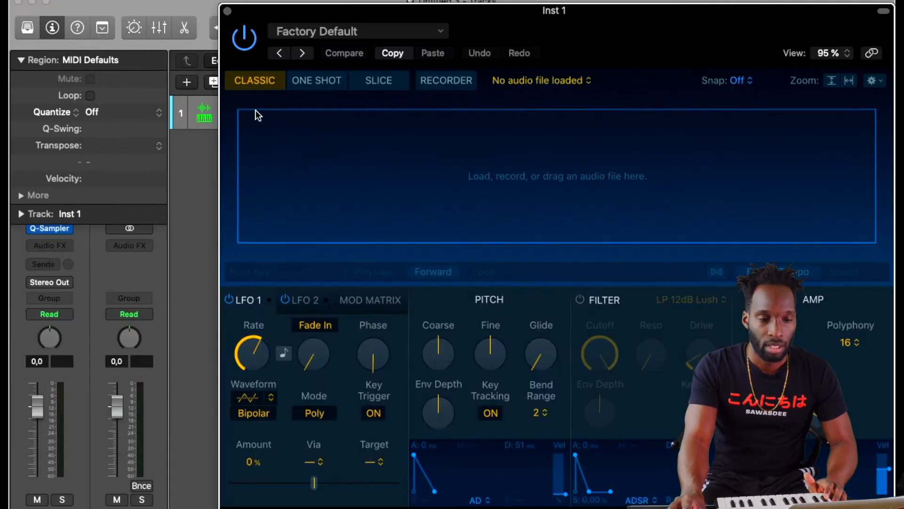
{"action": "left_click_drag", "start_coordinate": [508, 30], "coordinate": [459, 32]}
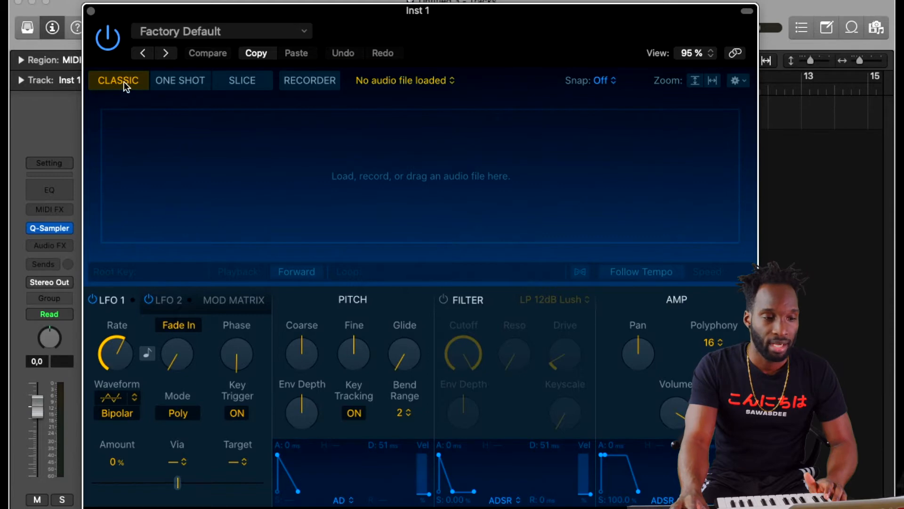
Look through the empty sampler's One Shot, Slice and Classic modes and close its window.
{"action": "left_click", "coordinate": [183, 85]}
{"action": "left_click", "coordinate": [260, 85]}
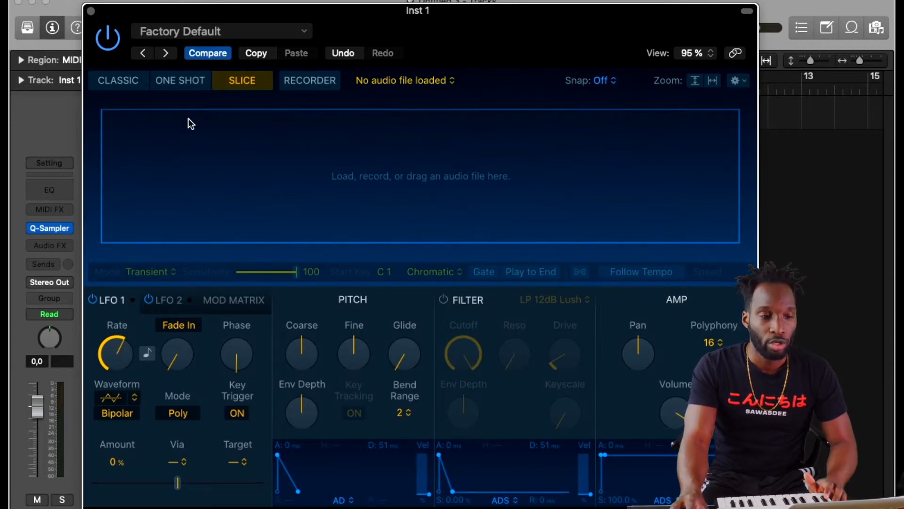
{"action": "left_click", "coordinate": [190, 81]}
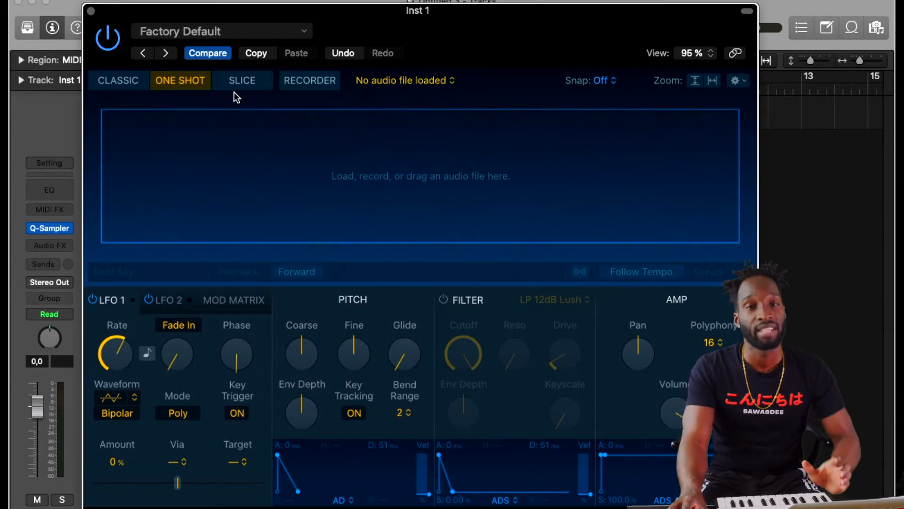
{"action": "left_click", "coordinate": [114, 83]}
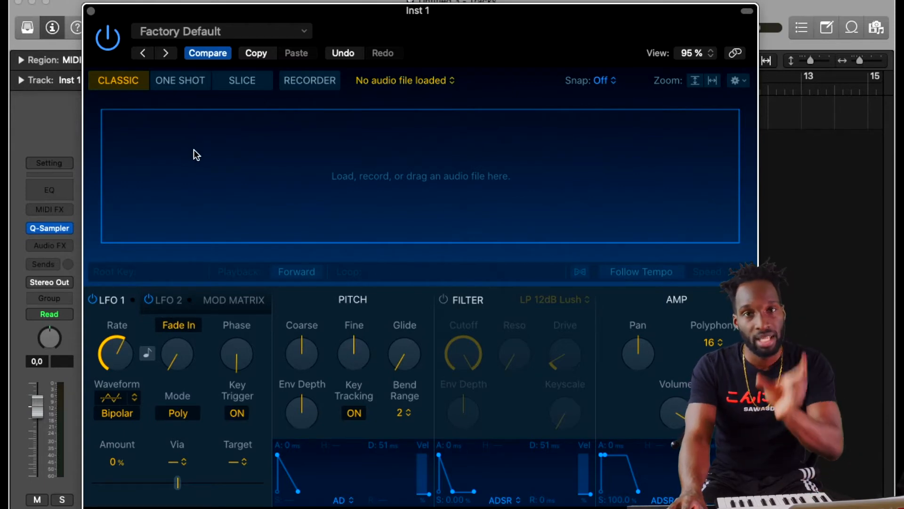
{"action": "left_click", "coordinate": [91, 11]}
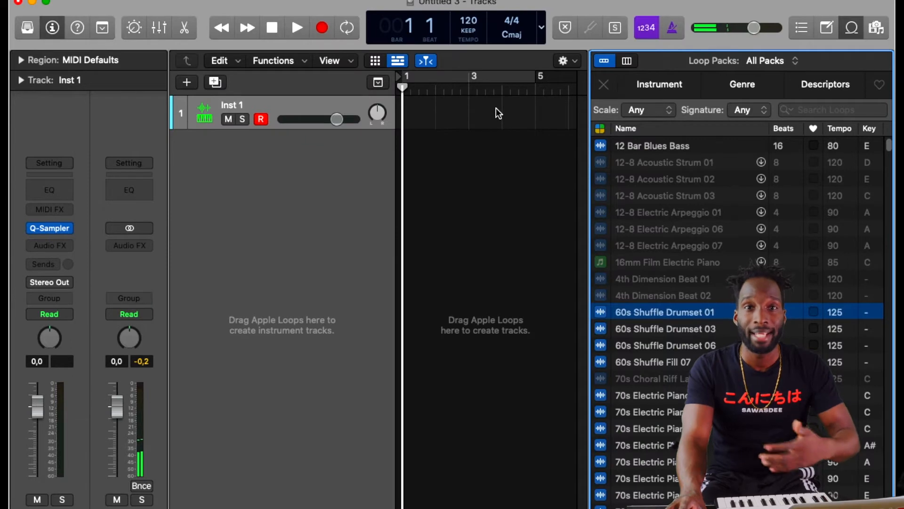
Audition several Apple Loops, including 60s Shuffle Drumset 03, a 70s Electric Piano loop and Abstract Atmosphere 080.
{"action": "left_click", "coordinate": [671, 333]}
{"action": "scroll", "coordinate": [646, 394], "scroll_direction": "down", "scroll_amount": 4}
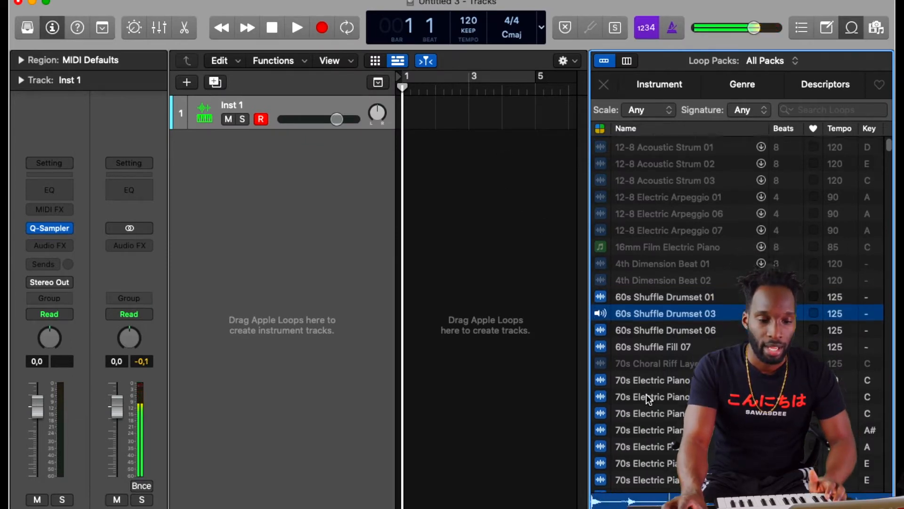
{"action": "left_click", "coordinate": [646, 395]}
{"action": "scroll", "coordinate": [648, 350], "scroll_direction": "down", "scroll_amount": 10}
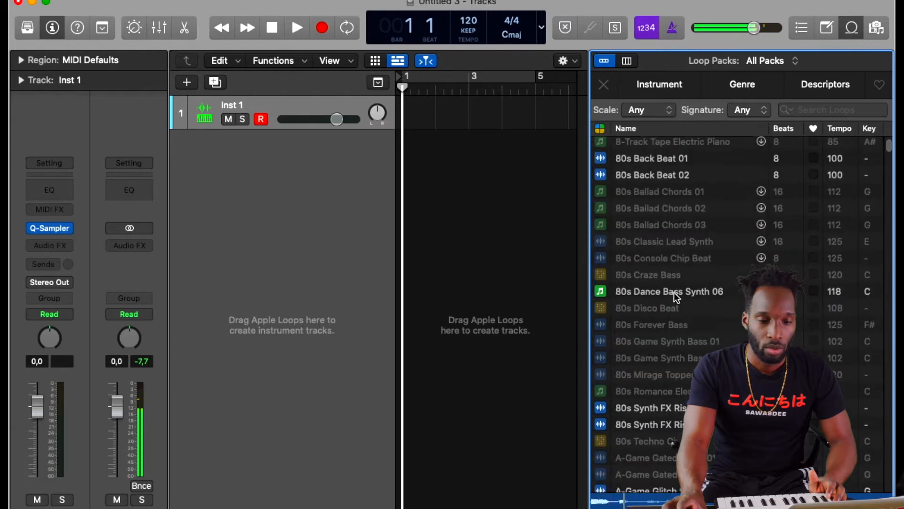
{"action": "scroll", "coordinate": [674, 292], "scroll_direction": "down", "scroll_amount": 5}
{"action": "left_click", "coordinate": [681, 409]}
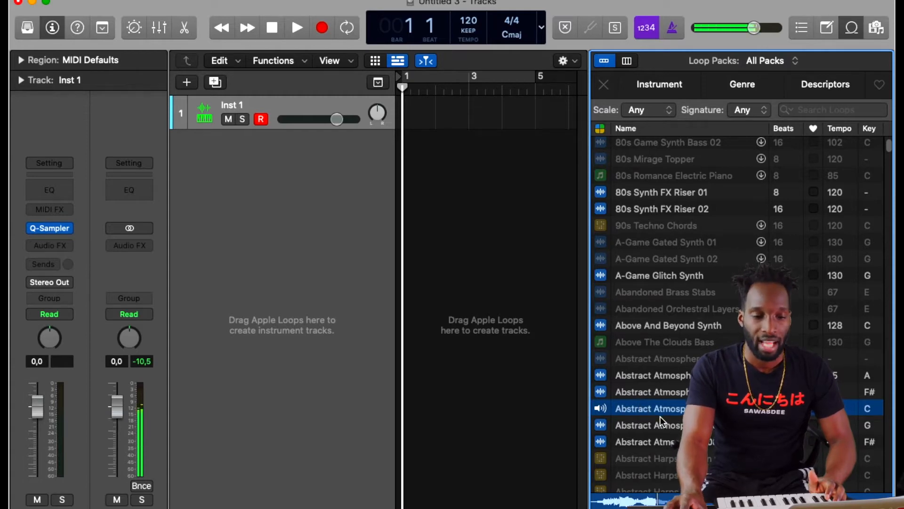
Create a new Quick Sampler (Original) track from the Abstract Atmosphere 080 loop.
{"action": "left_click_drag", "start_coordinate": [659, 410], "coordinate": [367, 182]}
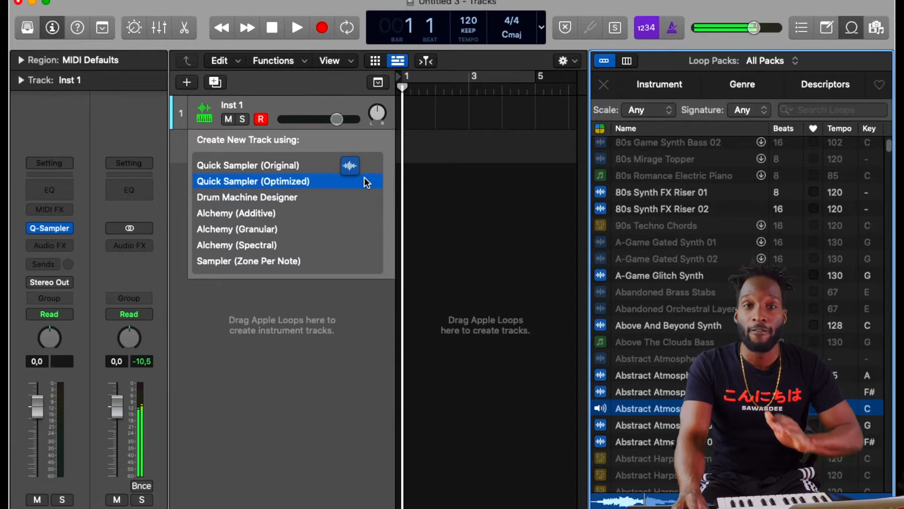
{"action": "left_click_drag", "start_coordinate": [366, 183], "coordinate": [311, 169]}
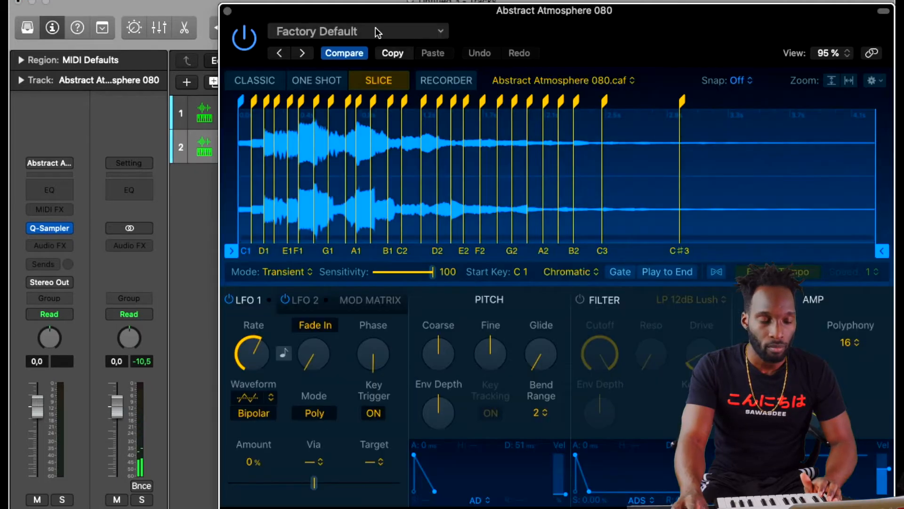
{"action": "left_click", "coordinate": [347, 137]}
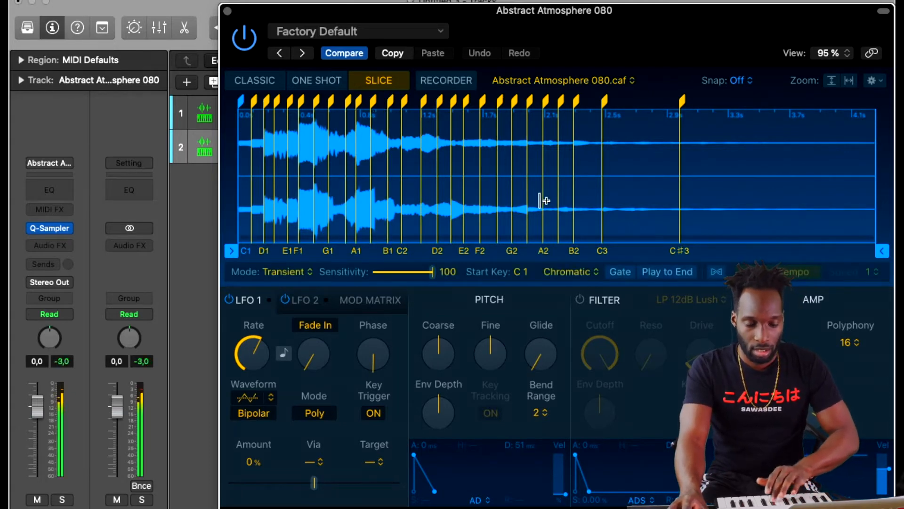
Switch the Abstract Atmosphere 080 sampler to One Shot mode, set its polyphony to Mono and close its window.
{"action": "left_click", "coordinate": [316, 80]}
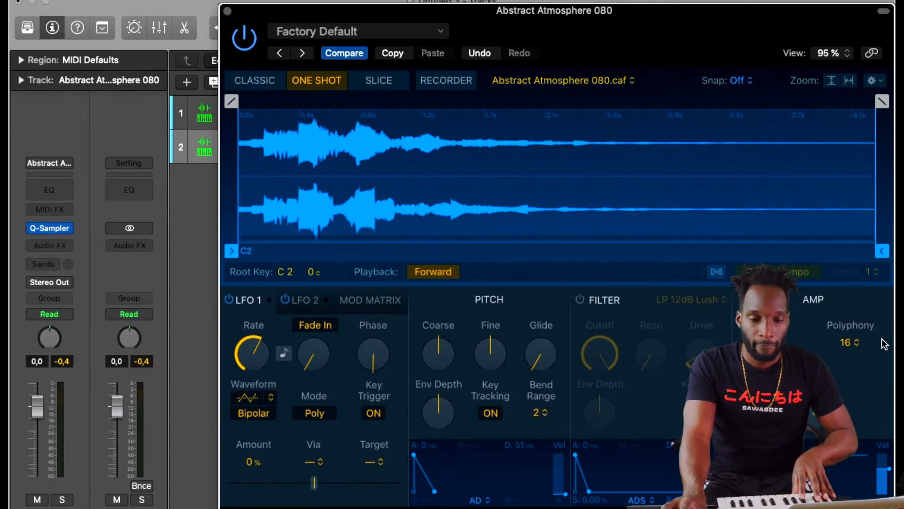
{"action": "left_click", "coordinate": [848, 343]}
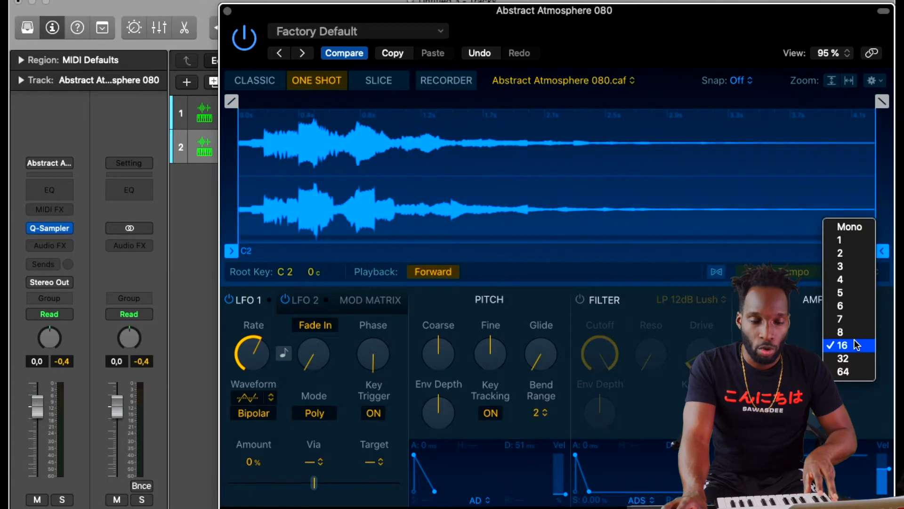
{"action": "left_click", "coordinate": [855, 227]}
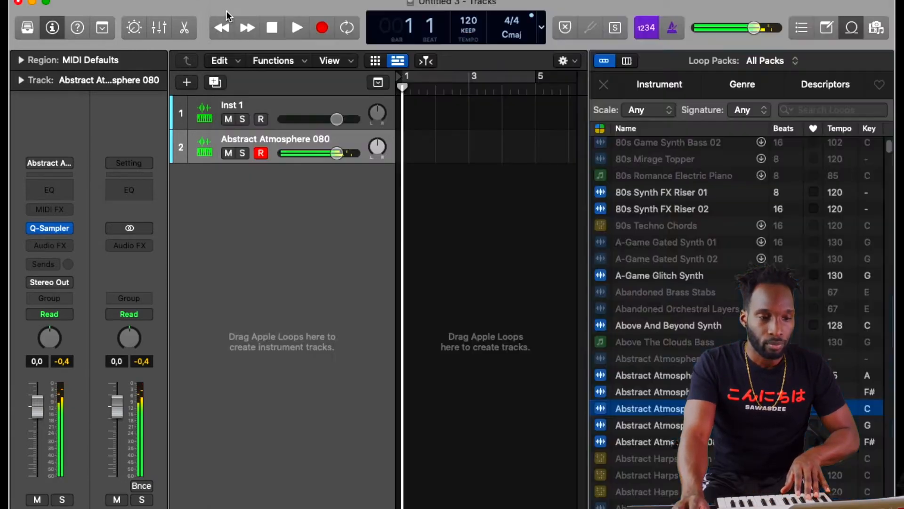
{"action": "left_click", "coordinate": [228, 10]}
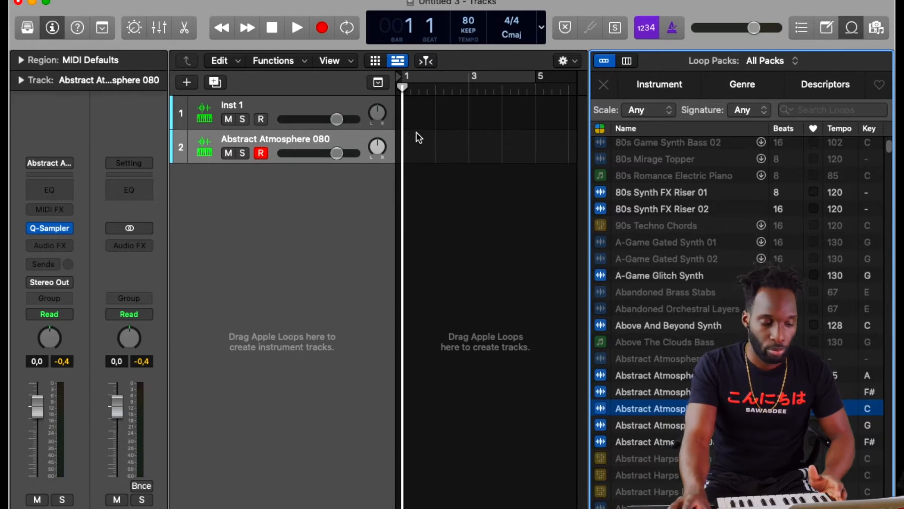
Hide the loop browser, cycle bars 1 to 5 and record a four-bar part on the Abstract Atmosphere 080 track.
{"action": "key", "text": "space"}
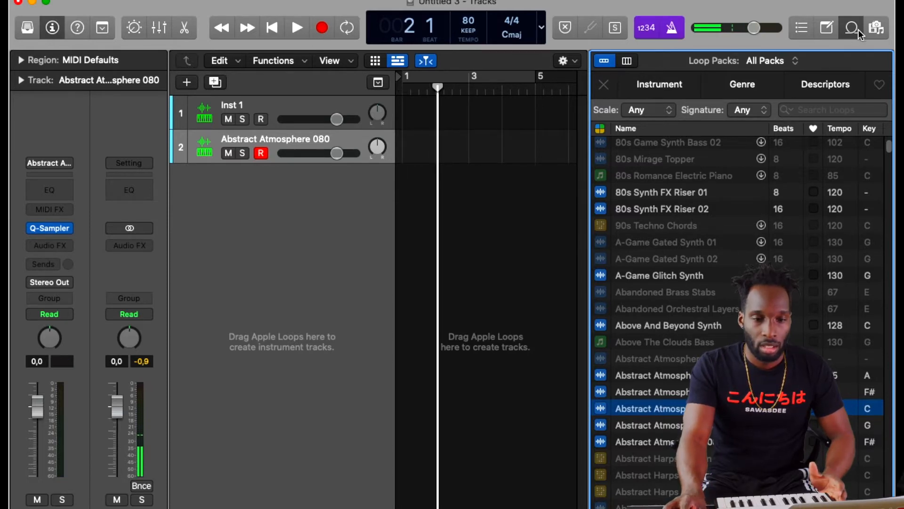
{"action": "key", "text": "o"}
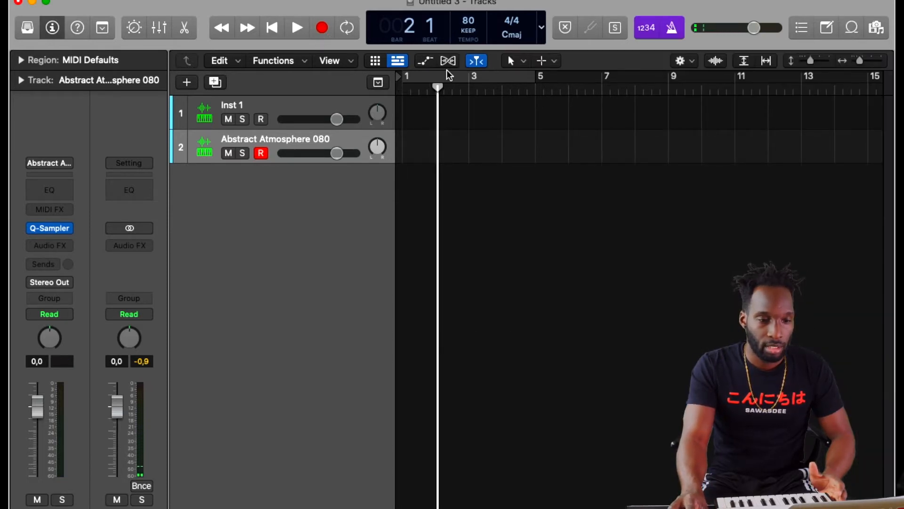
{"action": "left_click", "coordinate": [481, 80]}
{"action": "left_click", "coordinate": [329, 29]}
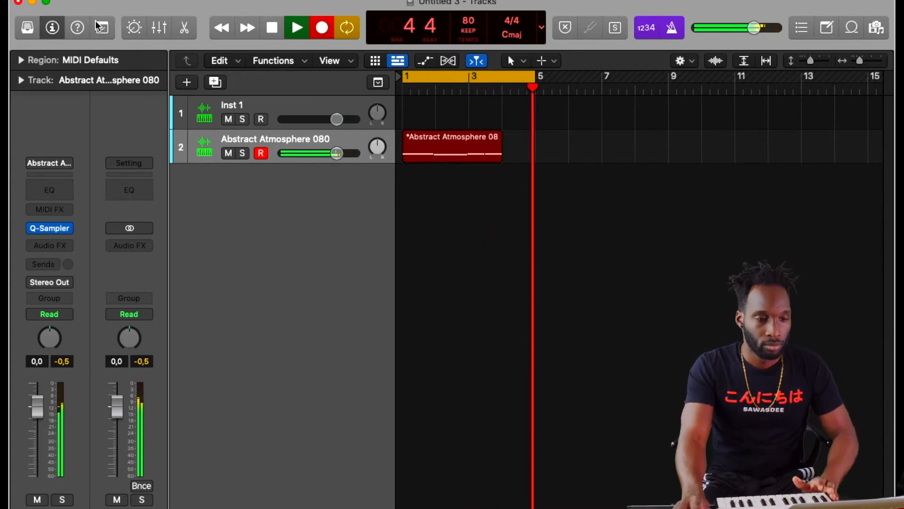
{"action": "key", "text": "space"}
Quantize all recorded notes of the Abstract Atmosphere 080 region in the Piano Roll to 1/16 notes.
{"action": "double_click", "coordinate": [526, 158]}
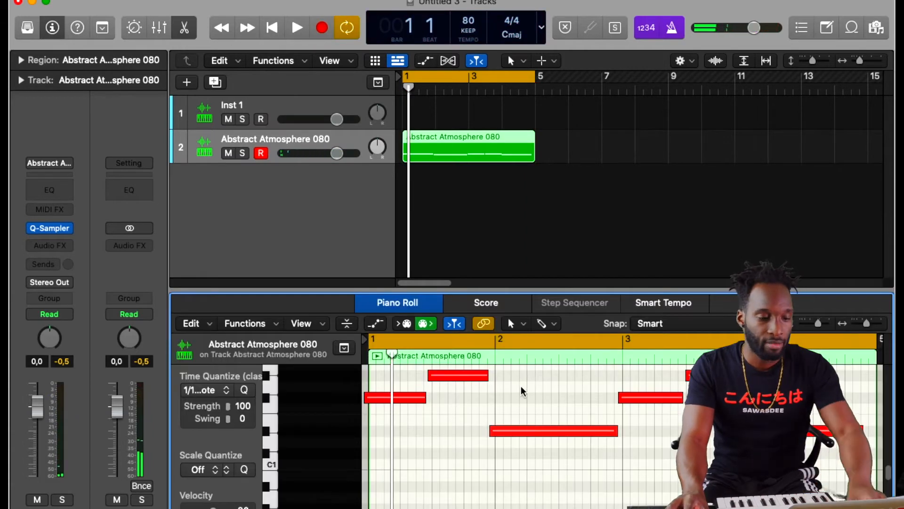
{"action": "key", "text": "super+a"}
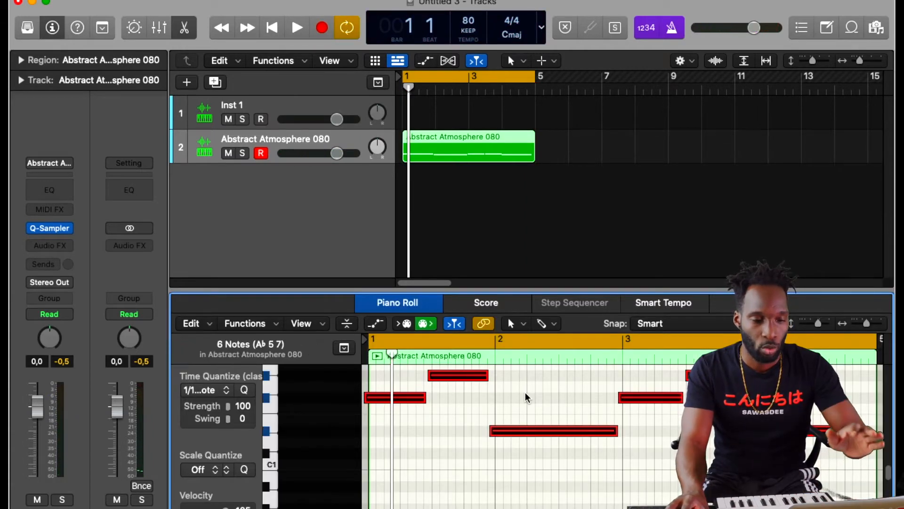
{"action": "key", "text": "q"}
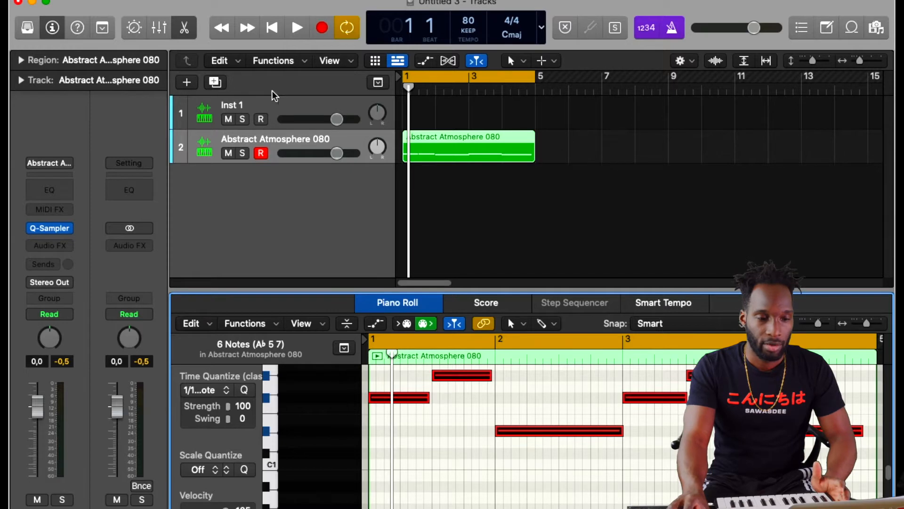
Raise the fine pitch of the Abstract Atmosphere 080 sampler and set its Glide to 114 ms.
{"action": "left_click", "coordinate": [47, 228]}
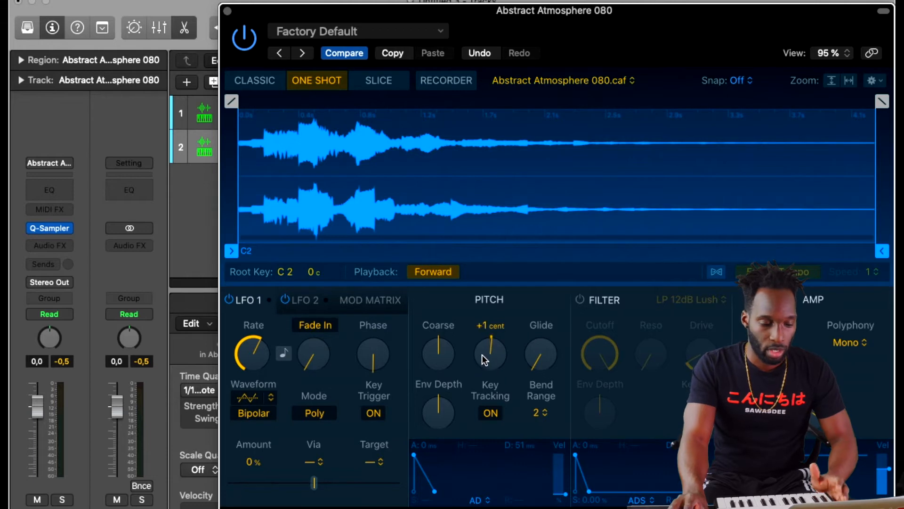
{"action": "left_click_drag", "start_coordinate": [481, 351], "coordinate": [482, 332]}
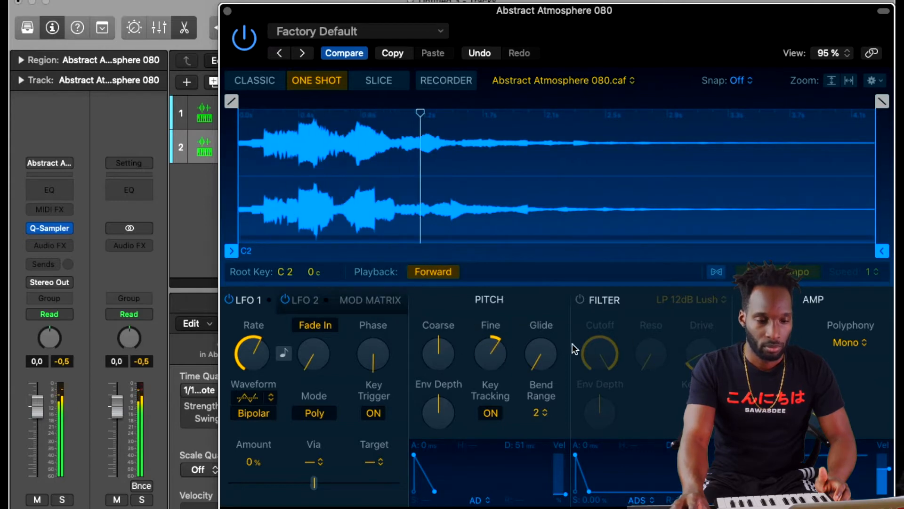
{"action": "left_click_drag", "start_coordinate": [543, 358], "coordinate": [536, 319]}
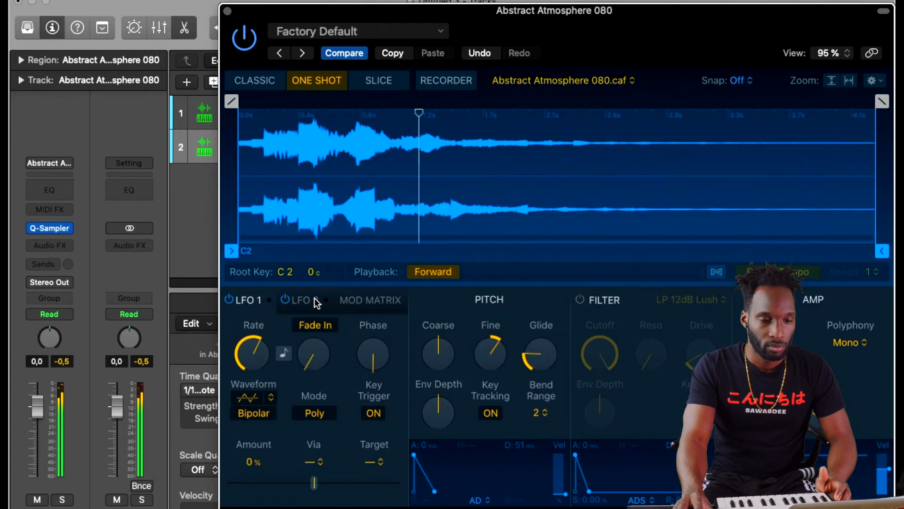
{"action": "mouse_move", "coordinate": [498, 364]}
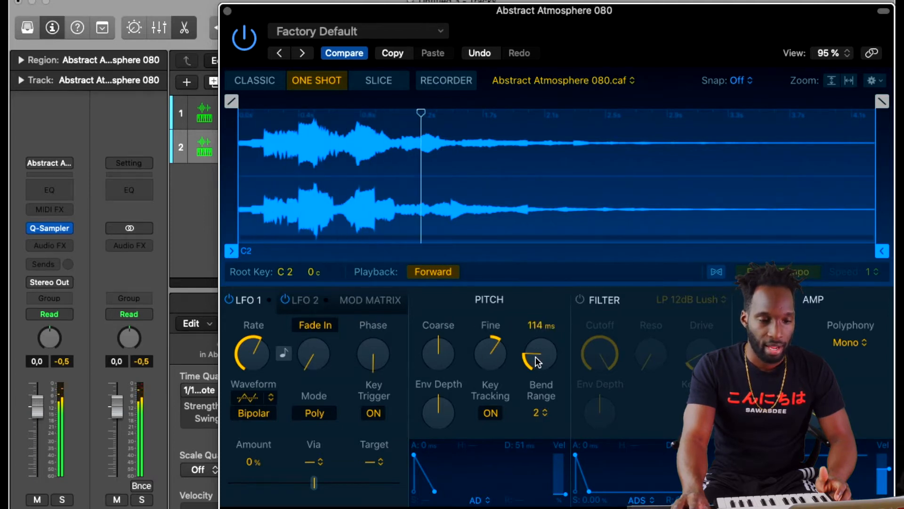
{"action": "left_click", "coordinate": [313, 300]}
{"action": "left_click", "coordinate": [371, 303]}
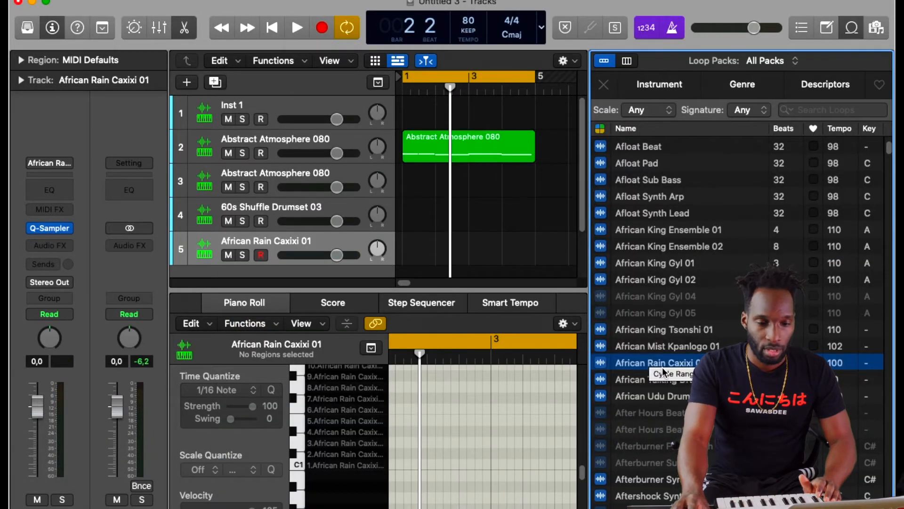
Create another Quick Sampler track from the African Rain Caxixi 01 loop and switch it to Classic mode.
{"action": "left_click_drag", "start_coordinate": [487, 329], "coordinate": [259, 168]}
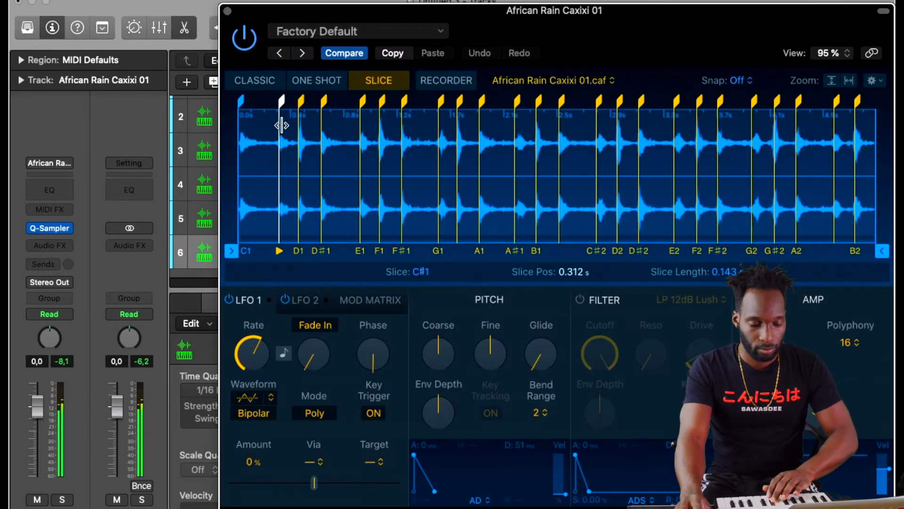
{"action": "left_click", "coordinate": [274, 83]}
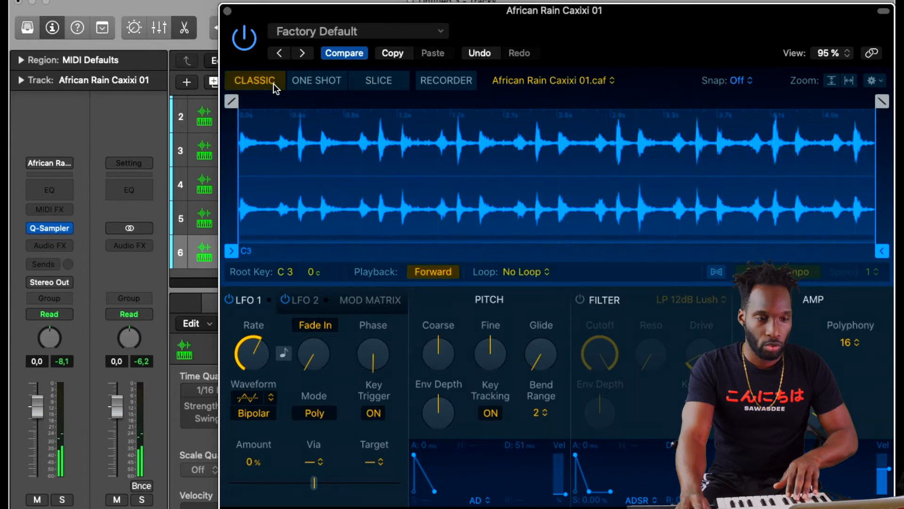
{"action": "left_click", "coordinate": [227, 9]}
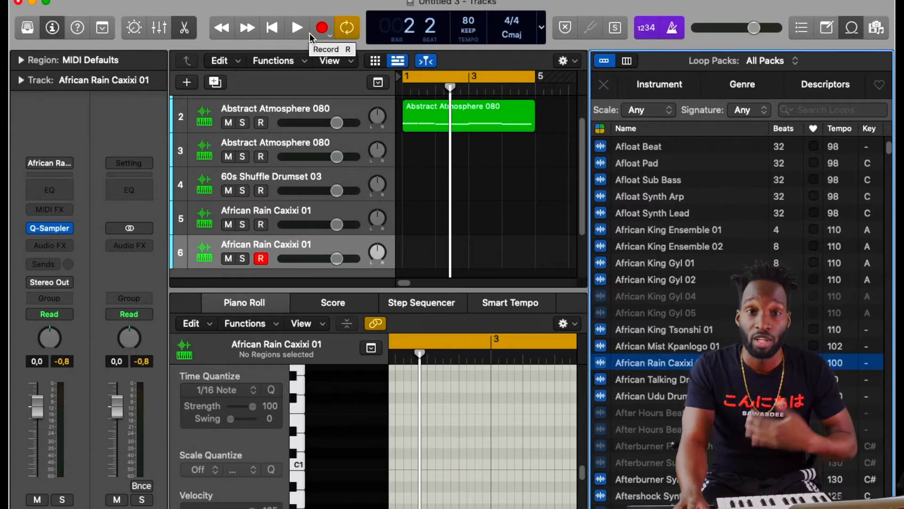
Record a four-bar part on the new African Rain Caxixi 01 track and lower its volume to -5.8 dB.
{"action": "left_click", "coordinate": [309, 33]}
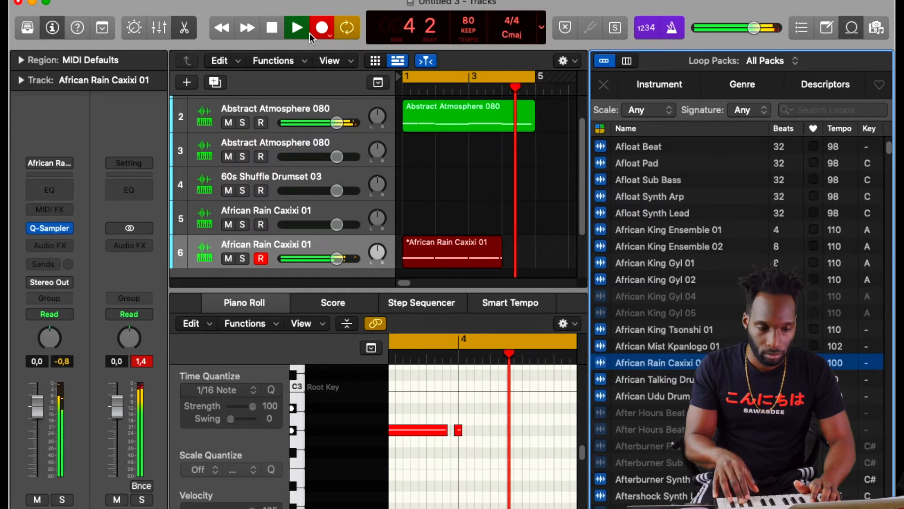
{"action": "key", "text": "space"}
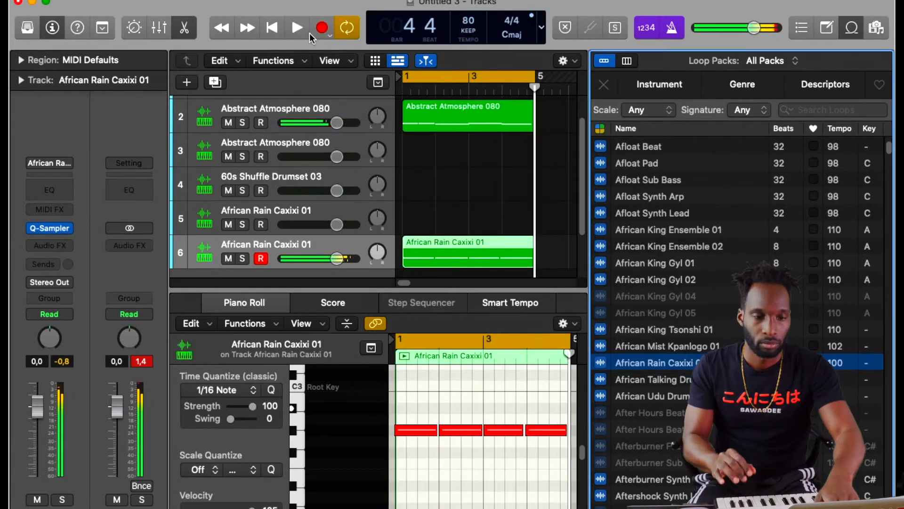
{"action": "left_click_drag", "start_coordinate": [337, 258], "coordinate": [318, 253]}
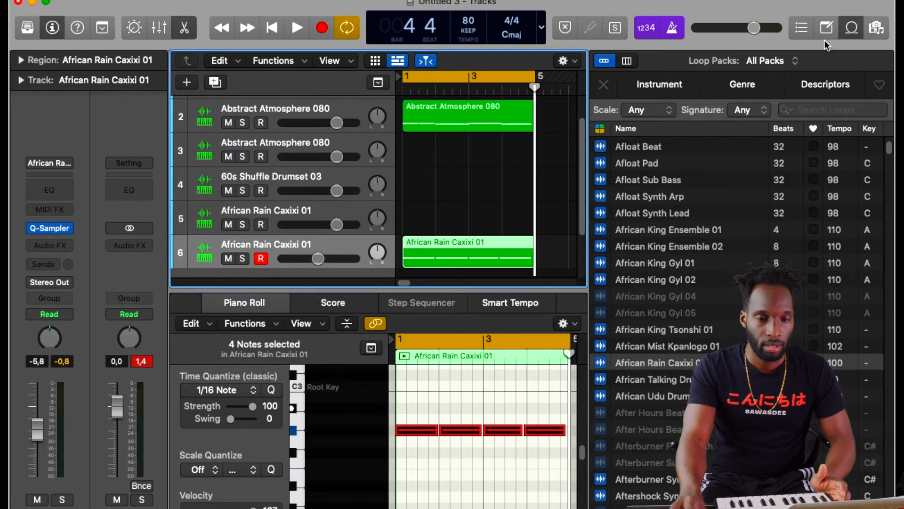
Delete the 60s Shuffle Drumset 03 track and the empty African Rain Caxixi 01 track, keeping the recorded one.
{"action": "scroll", "coordinate": [663, 299], "scroll_direction": "down", "scroll_amount": 10}
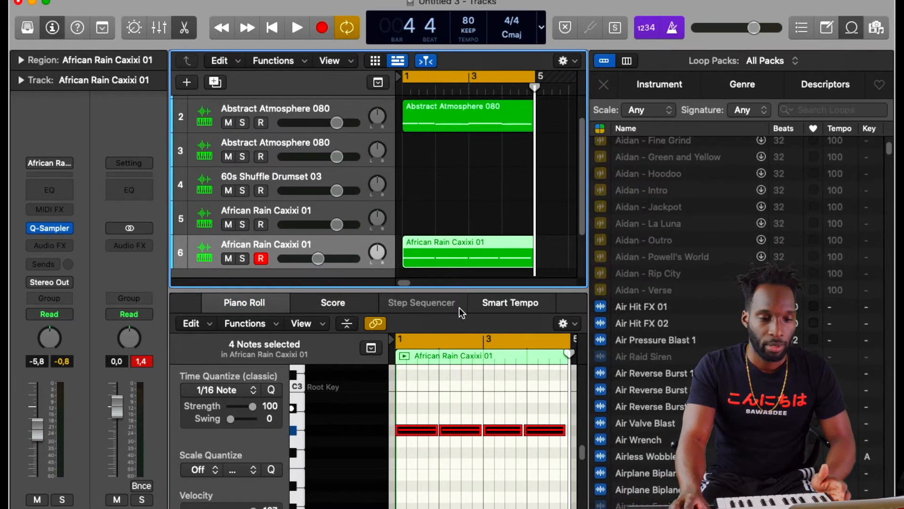
{"action": "left_click", "coordinate": [293, 176]}
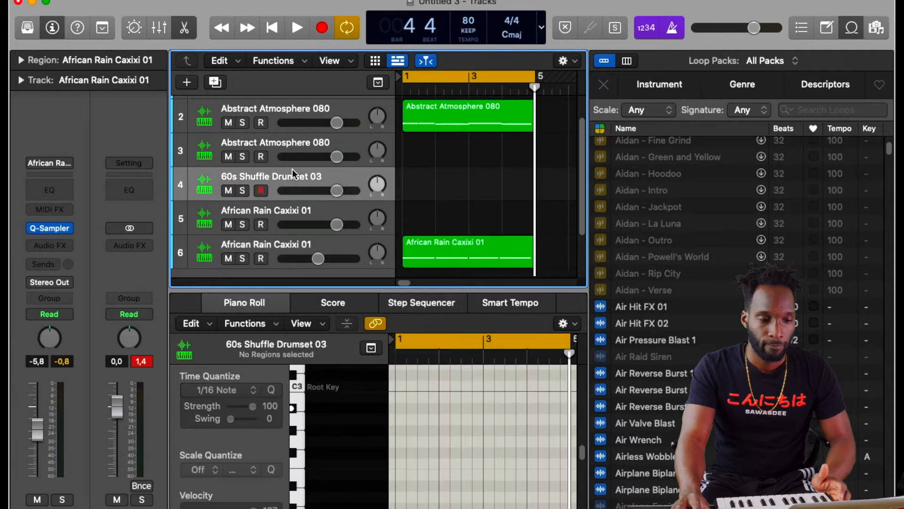
{"action": "key", "text": "super+BackSpace"}
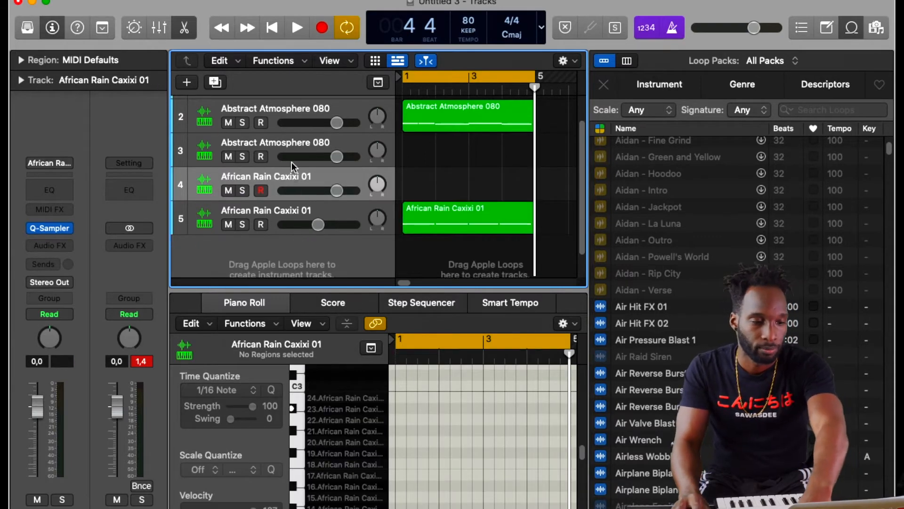
{"action": "key", "text": "super+BackSpace"}
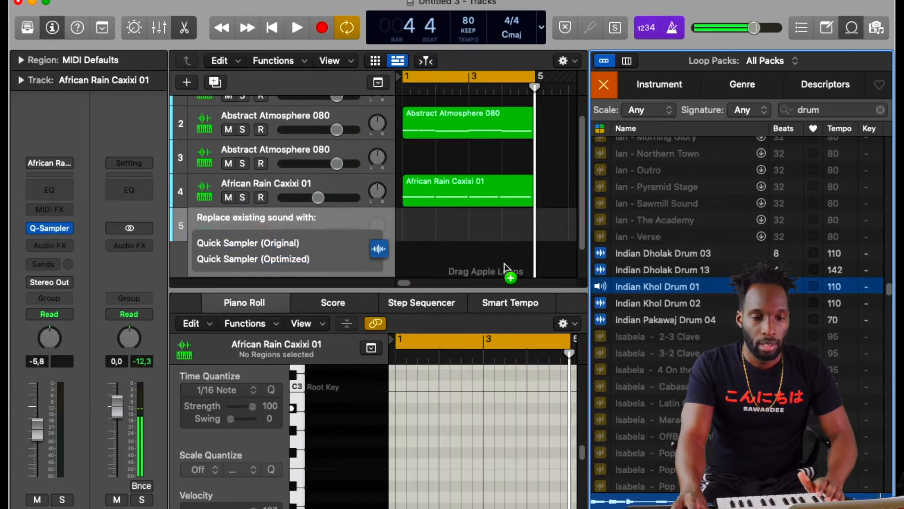
Create a new Sampler track from the Indian Khol Drum 01 loop, below the African Rain Caxixi 01 tracks.
{"action": "left_click_drag", "start_coordinate": [506, 273], "coordinate": [673, 291]}
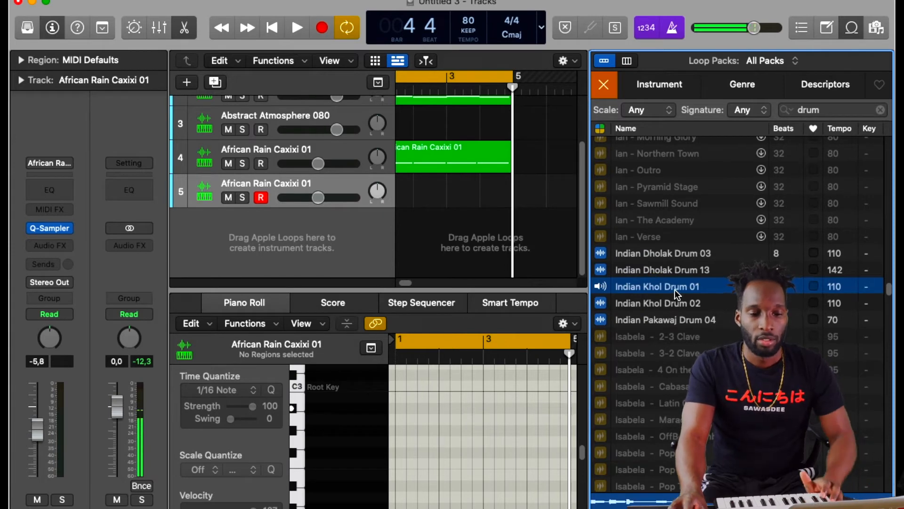
{"action": "left_click", "coordinate": [675, 289]}
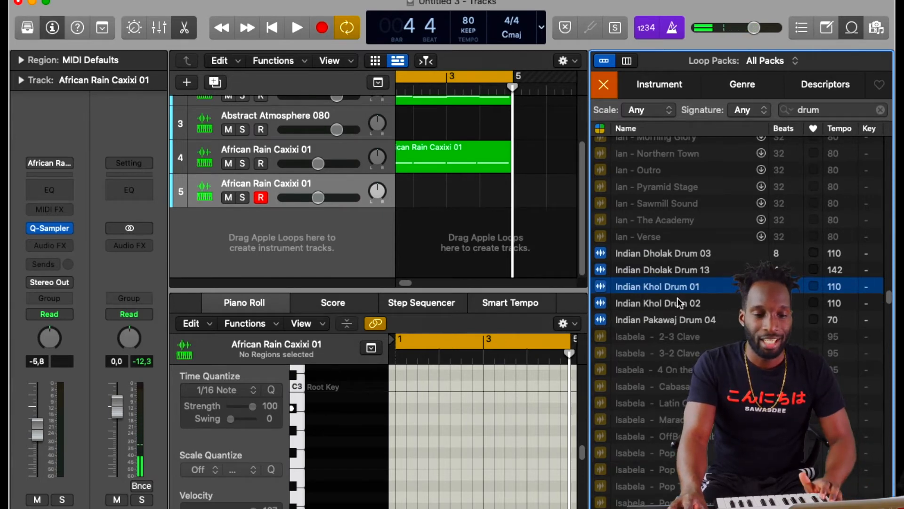
{"action": "left_click_drag", "start_coordinate": [679, 290], "coordinate": [271, 264]}
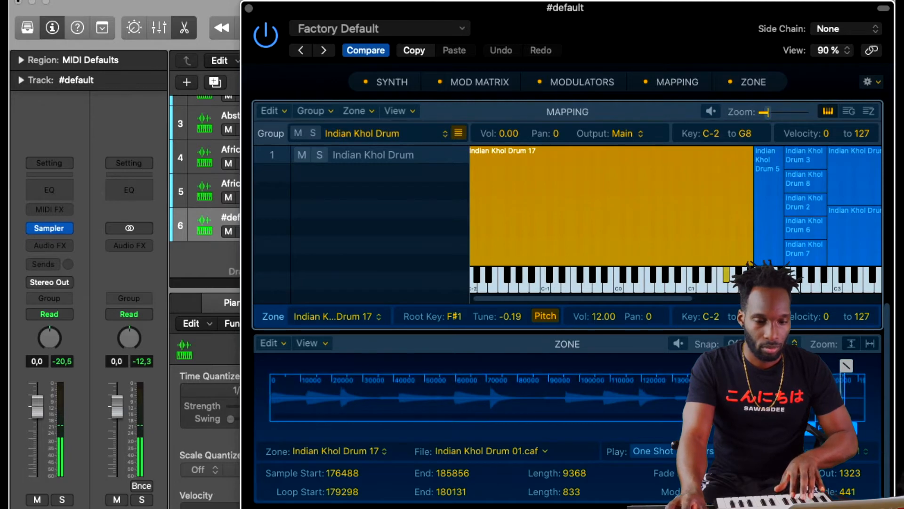
Set the Indian Khol Drum 17 zone's sample start to 0, fade-out to 0 and sample end to 90418.
{"action": "left_click", "coordinate": [816, 401]}
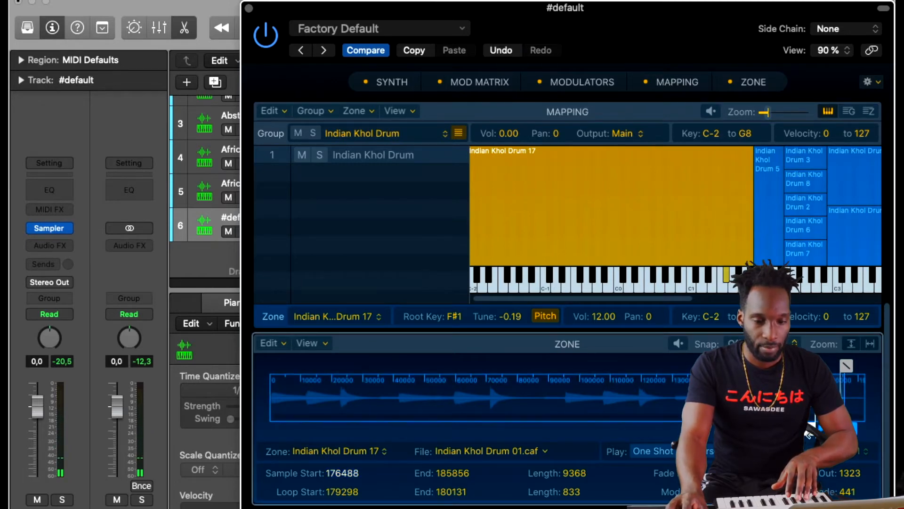
{"action": "left_click_drag", "start_coordinate": [809, 428], "coordinate": [266, 427]}
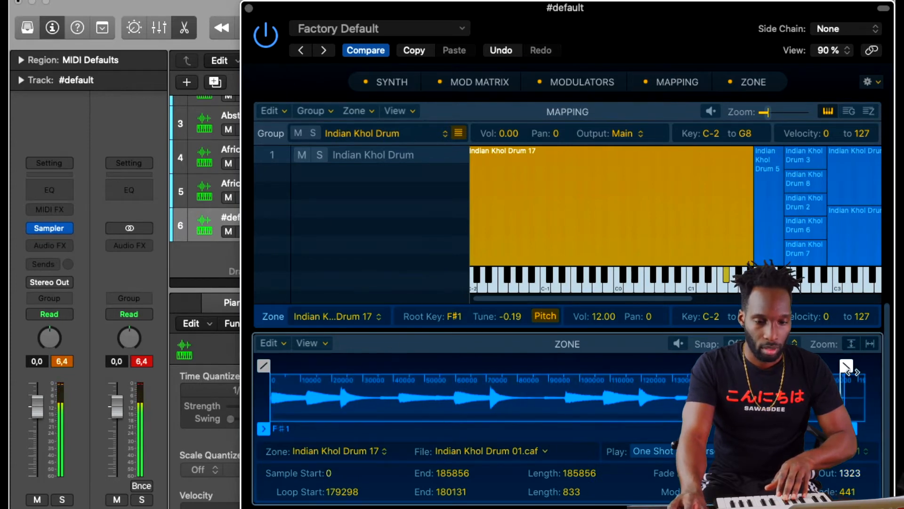
{"action": "left_click_drag", "start_coordinate": [846, 366], "coordinate": [872, 385]}
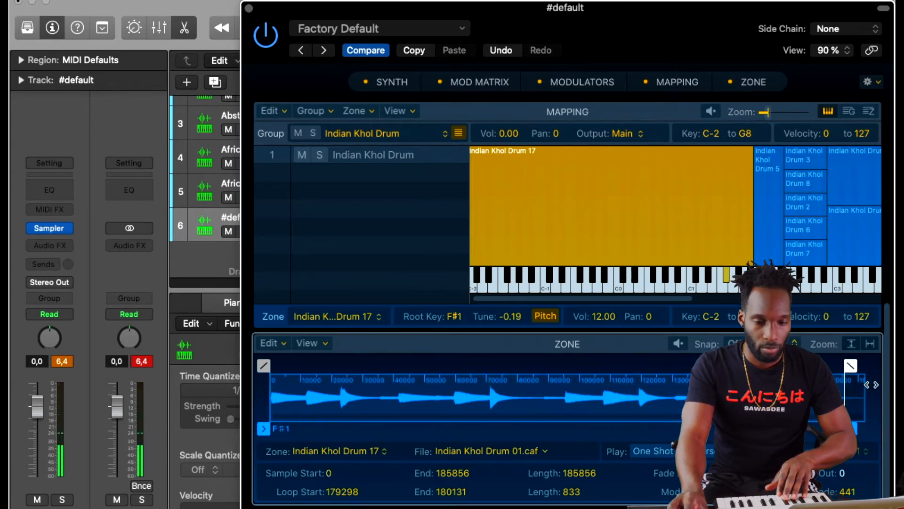
{"action": "left_click_drag", "start_coordinate": [861, 430], "coordinate": [555, 428]}
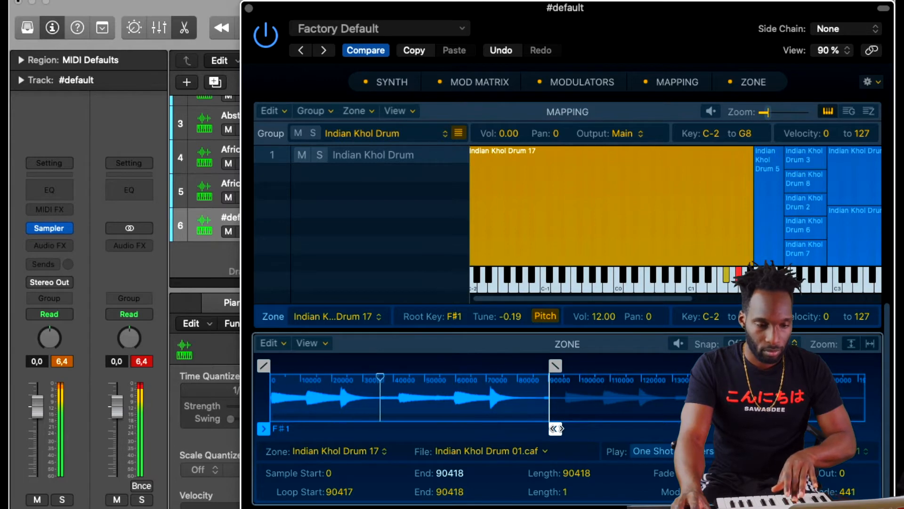
{"action": "left_click", "coordinate": [249, 8]}
Lower the Indian Khol Drum Sampler track to -2.9 dB, record a four-bar part on it and select its notes.
{"action": "left_click", "coordinate": [272, 28]}
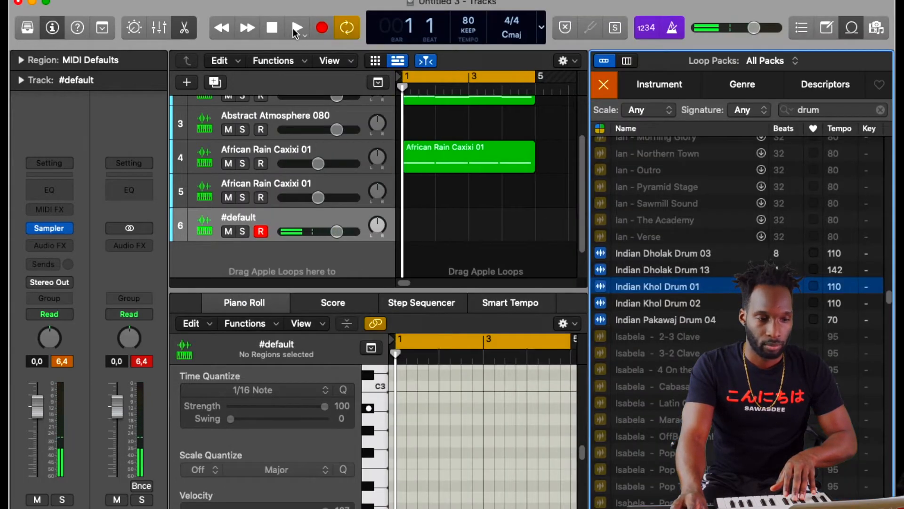
{"action": "left_click", "coordinate": [298, 28]}
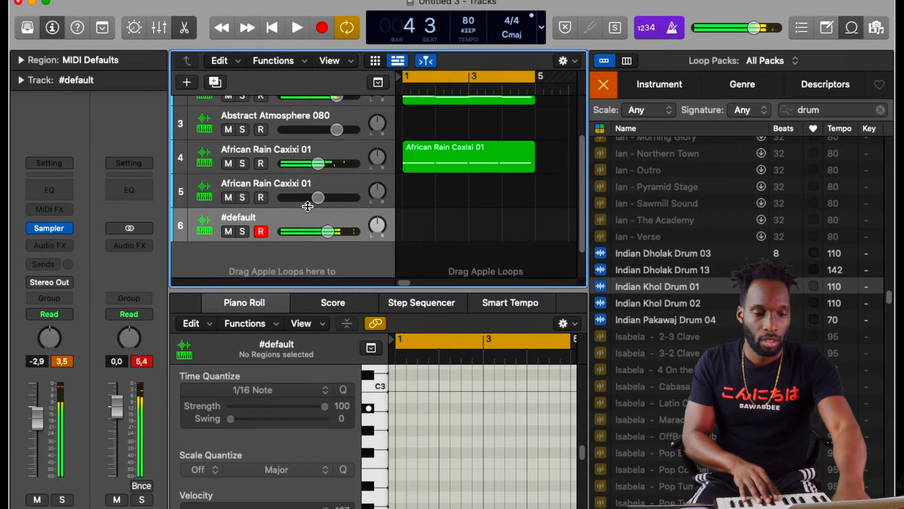
{"action": "key", "text": "r"}
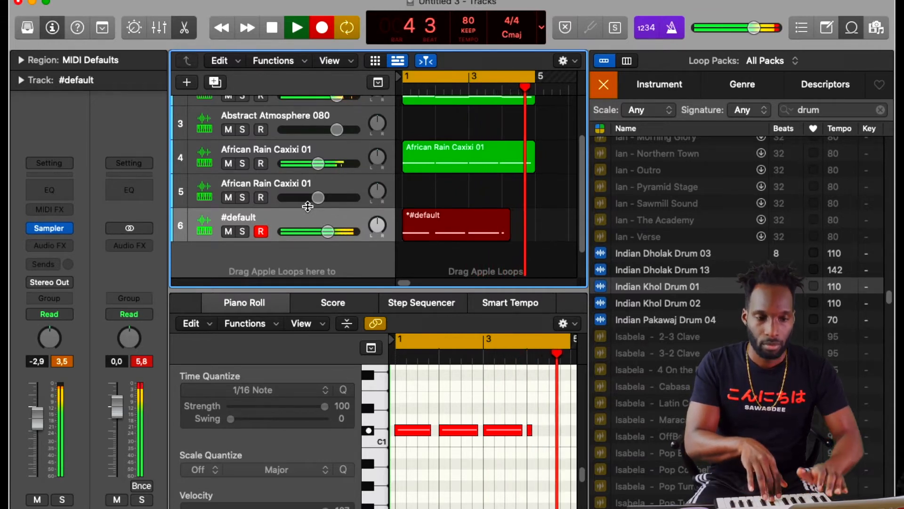
{"action": "key", "text": "space"}
{"action": "left_click_drag", "start_coordinate": [542, 471], "coordinate": [420, 404]}
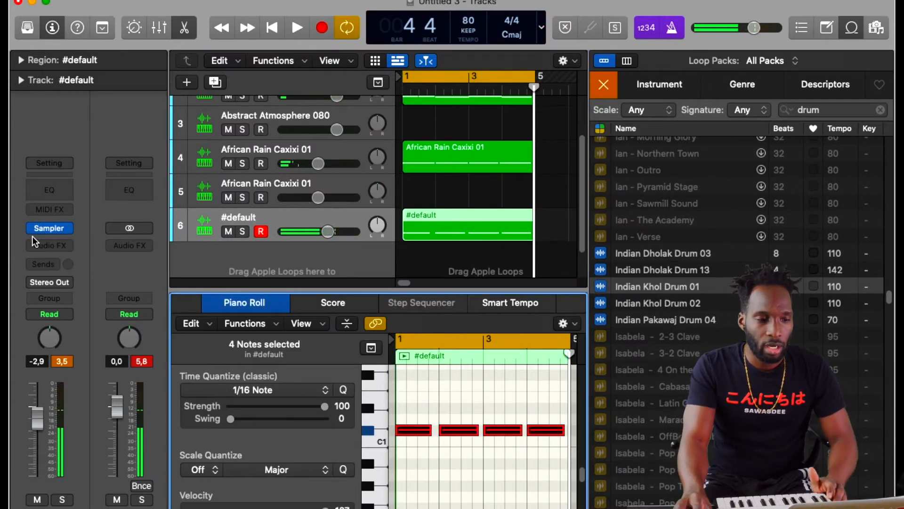
Lower the Sampler's Tune slightly and its Fine pitch to about -37 cents while playing the beat.
{"action": "left_click", "coordinate": [49, 229]}
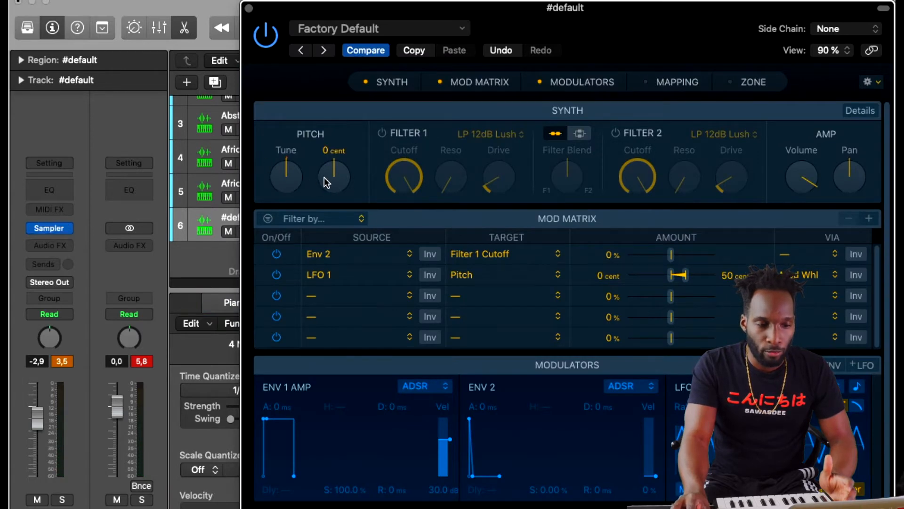
{"action": "left_click_drag", "start_coordinate": [291, 184], "coordinate": [290, 185]}
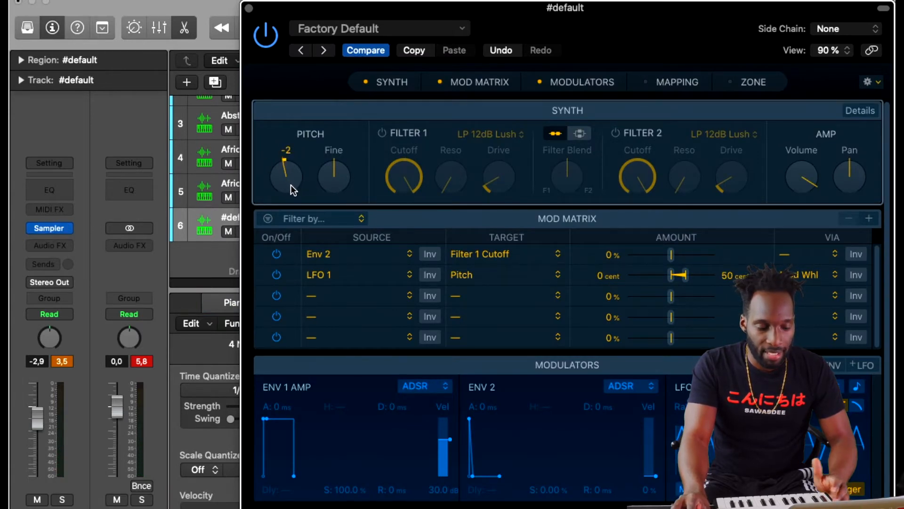
{"action": "left_click_drag", "start_coordinate": [335, 177], "coordinate": [336, 184]}
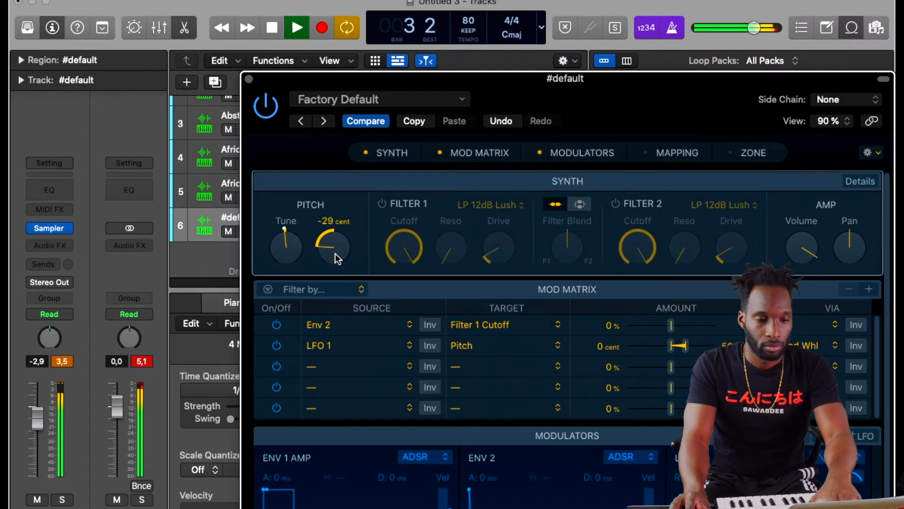
{"action": "left_click_drag", "start_coordinate": [325, 169], "coordinate": [325, 160]}
{"action": "left_click_drag", "start_coordinate": [349, 244], "coordinate": [340, 283]}
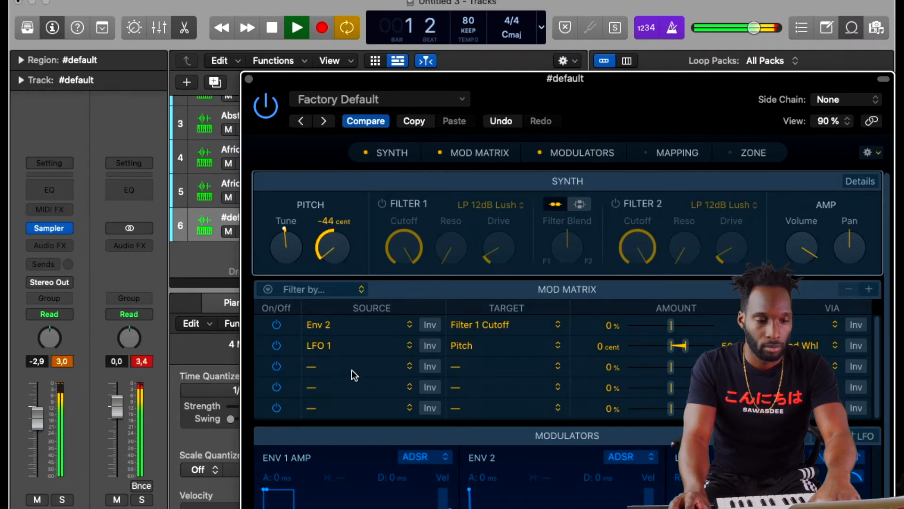
{"action": "mouse_move", "coordinate": [347, 264]}
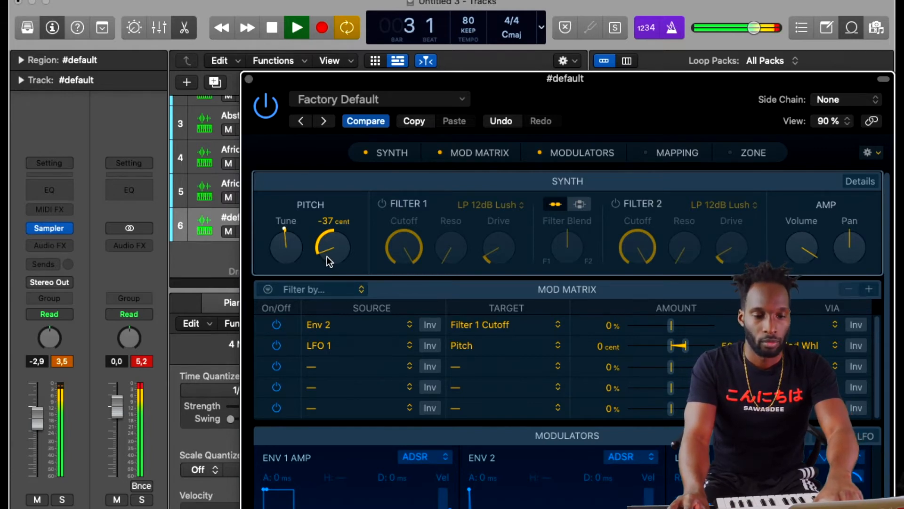
{"action": "left_click_drag", "start_coordinate": [327, 256], "coordinate": [330, 258]}
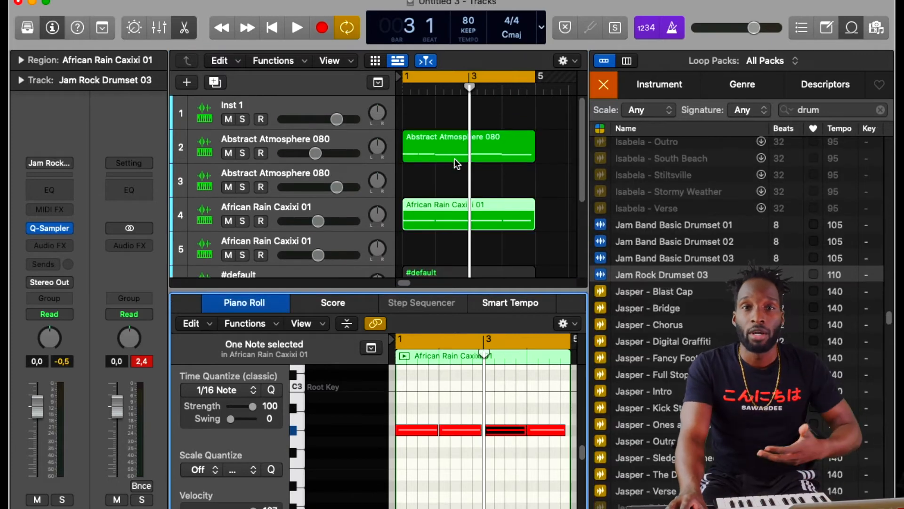
Solo the recorded Abstract Atmosphere 080 track and bounce its region in place onto a new audio track.
{"action": "left_click", "coordinate": [242, 153]}
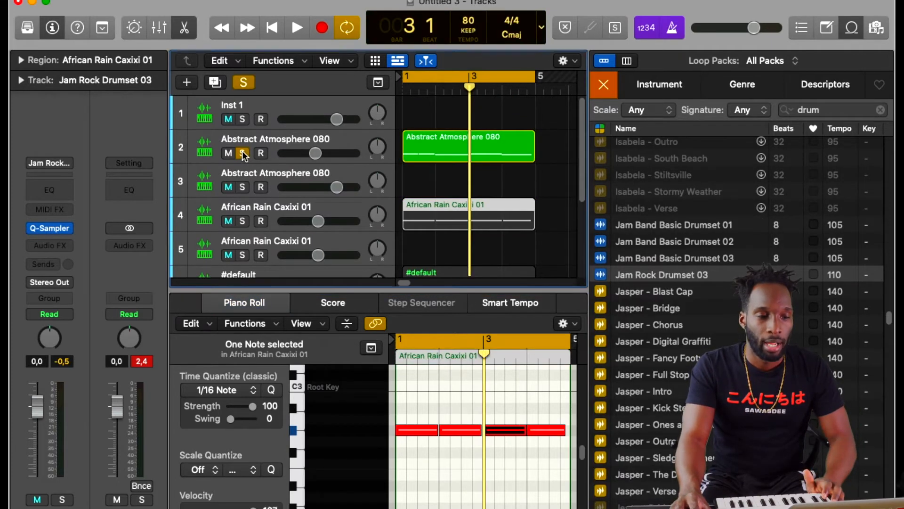
{"action": "right_click", "coordinate": [431, 153]}
{"action": "left_click", "coordinate": [418, 106]}
{"action": "right_click", "coordinate": [430, 146]}
{"action": "left_click", "coordinate": [468, 166]}
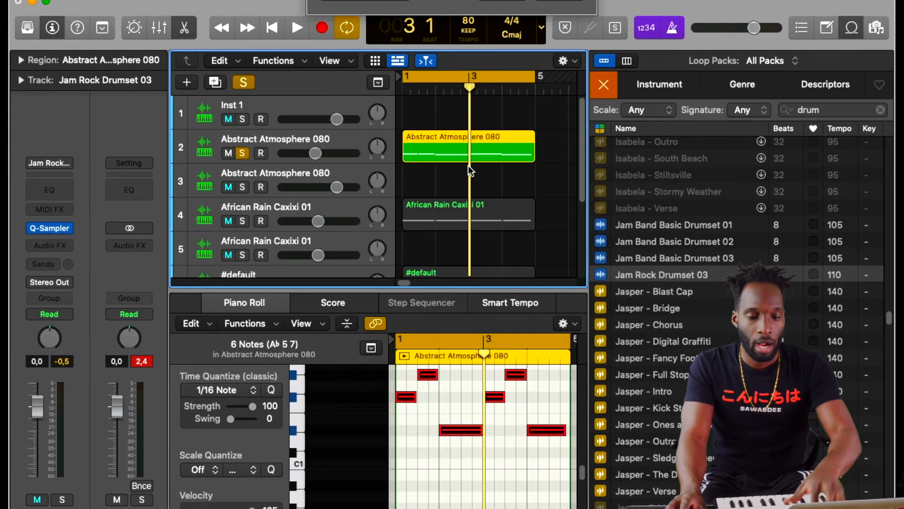
{"action": "key", "text": "Return"}
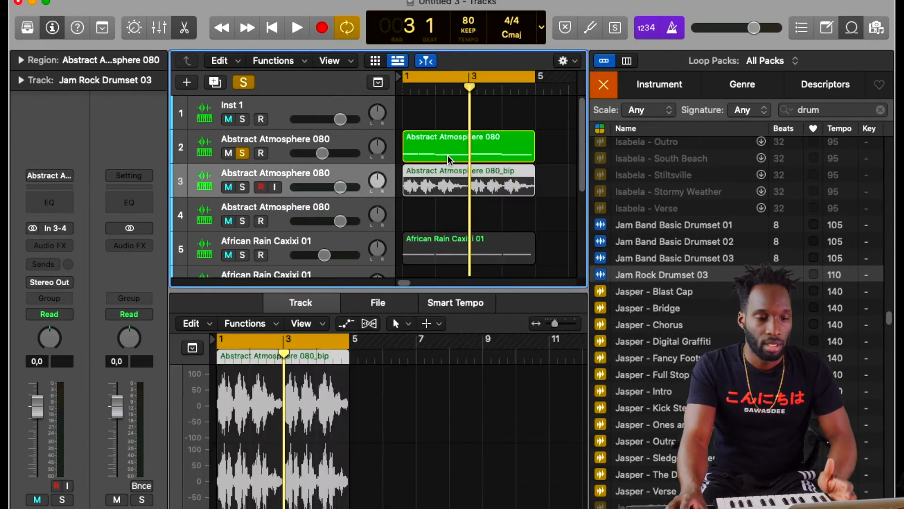
Solo the bounced Abstract Atmosphere 080 track instead of the original and transpose its region by -12 during playback.
{"action": "left_click", "coordinate": [241, 154]}
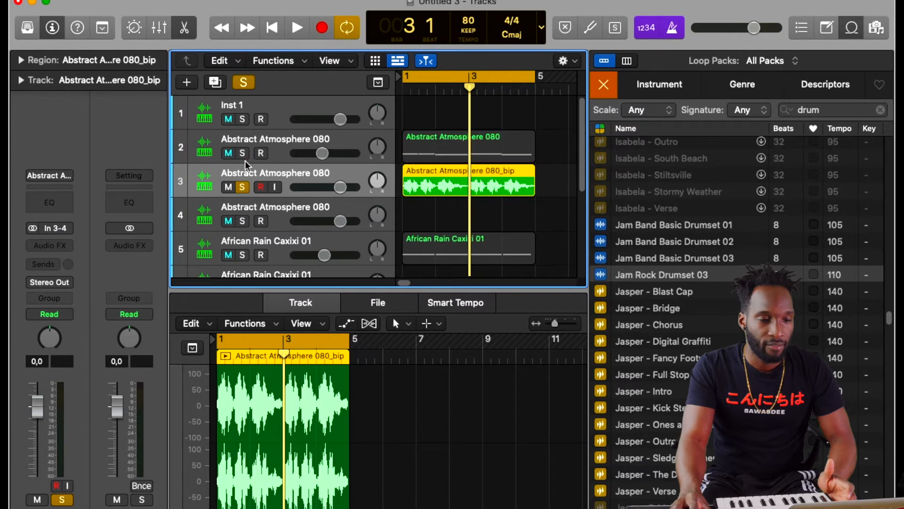
{"action": "key", "text": "space"}
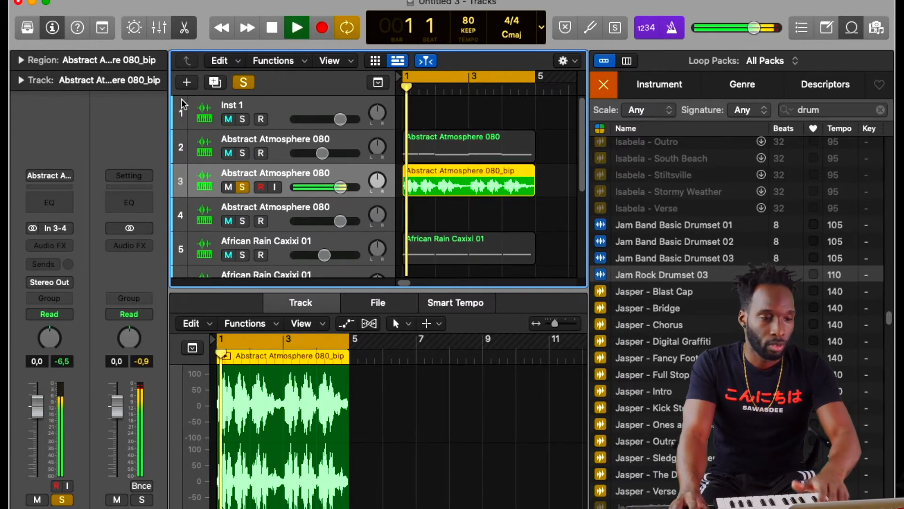
{"action": "left_click", "coordinate": [21, 80]}
{"action": "left_click", "coordinate": [22, 81]}
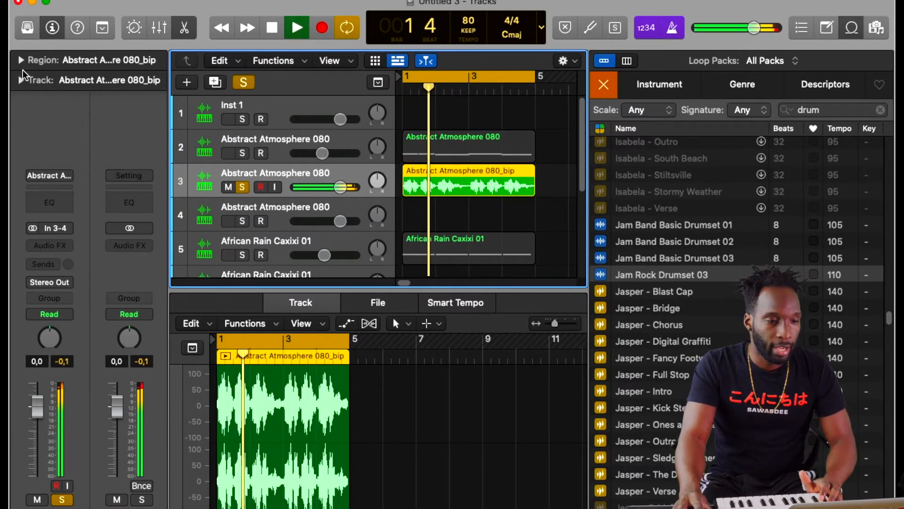
{"action": "left_click", "coordinate": [21, 59]}
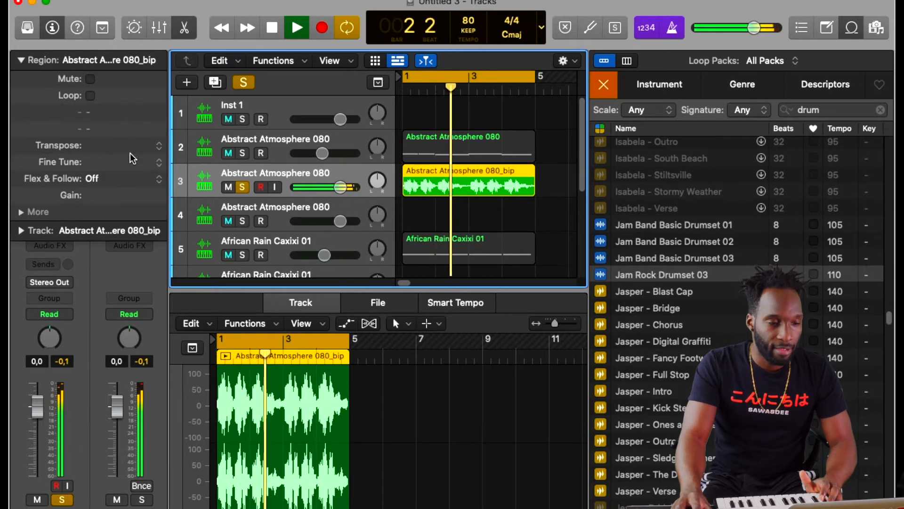
{"action": "left_click", "coordinate": [160, 147]}
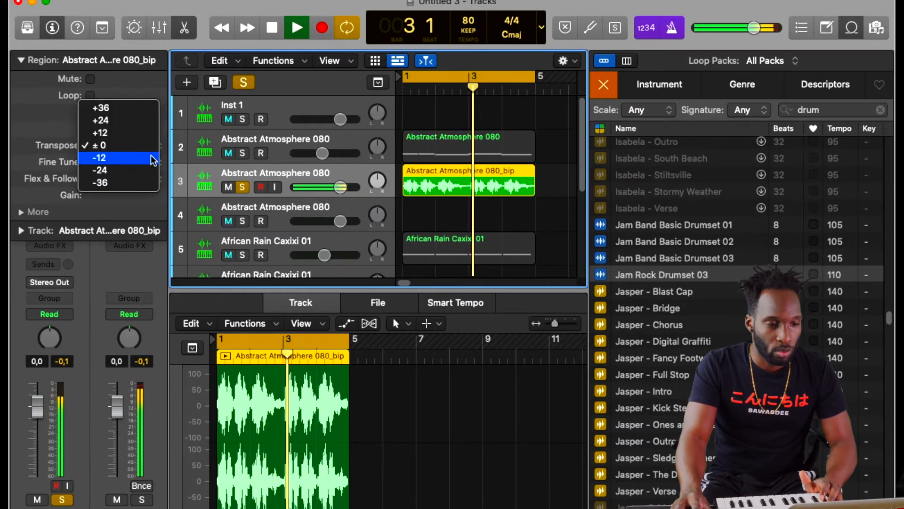
{"action": "left_click", "coordinate": [151, 158]}
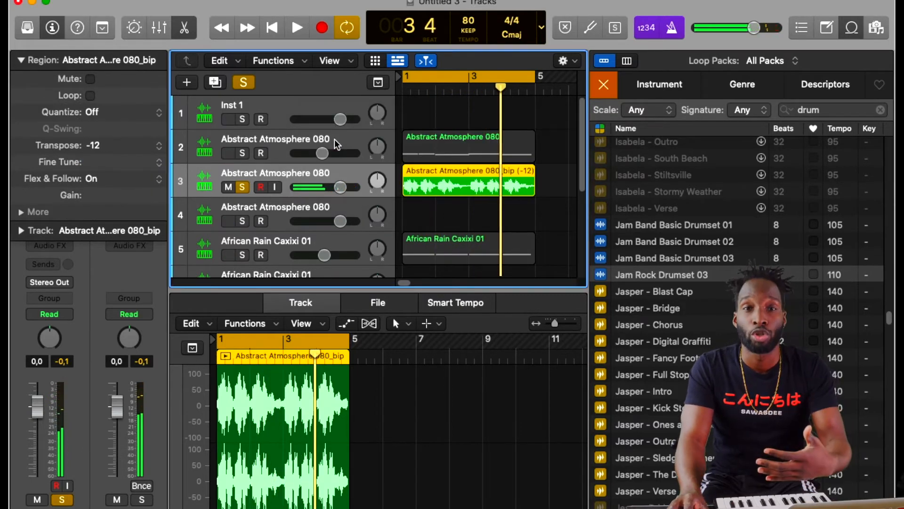
Lower the bounced Abstract Atmosphere 080 track's volume to -2.2 dB and play it back.
{"action": "key", "text": "space"}
{"action": "left_click_drag", "start_coordinate": [340, 187], "coordinate": [334, 187]}
{"action": "left_click_drag", "start_coordinate": [470, 219], "coordinate": [456, 194]}
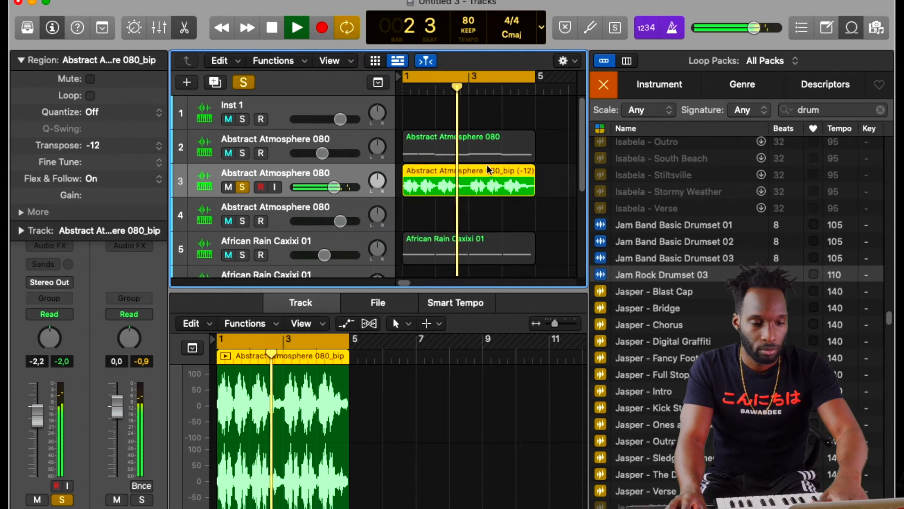
{"action": "key", "text": "space"}
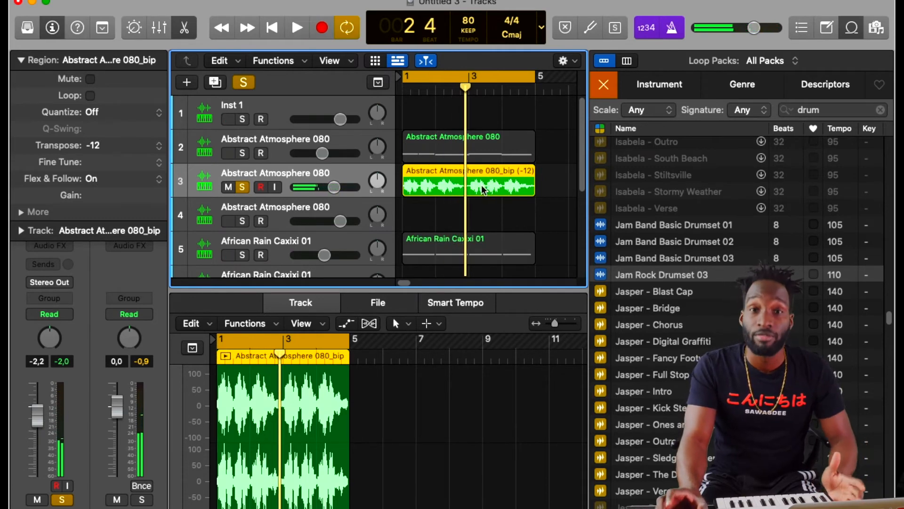
Reverse the bounced Abstract Atmosphere 080 region.
{"action": "right_click", "coordinate": [482, 189]}
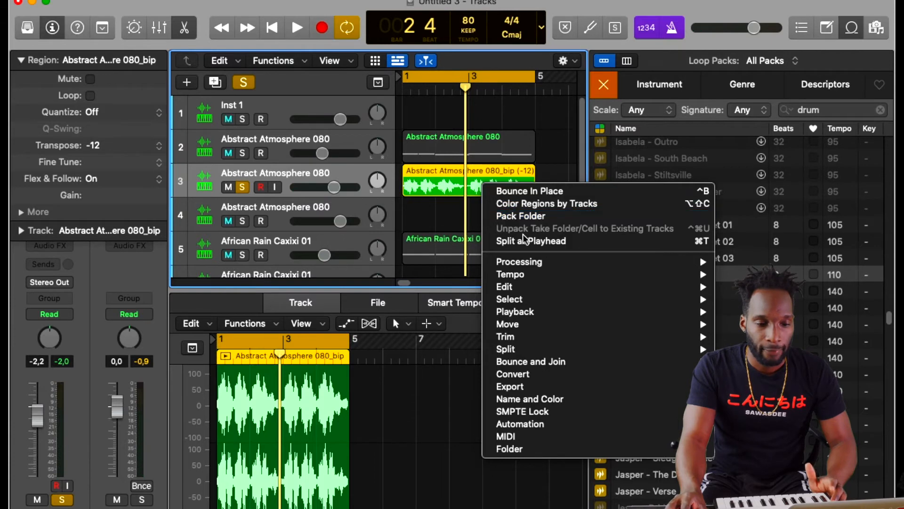
{"action": "mouse_move", "coordinate": [538, 291]}
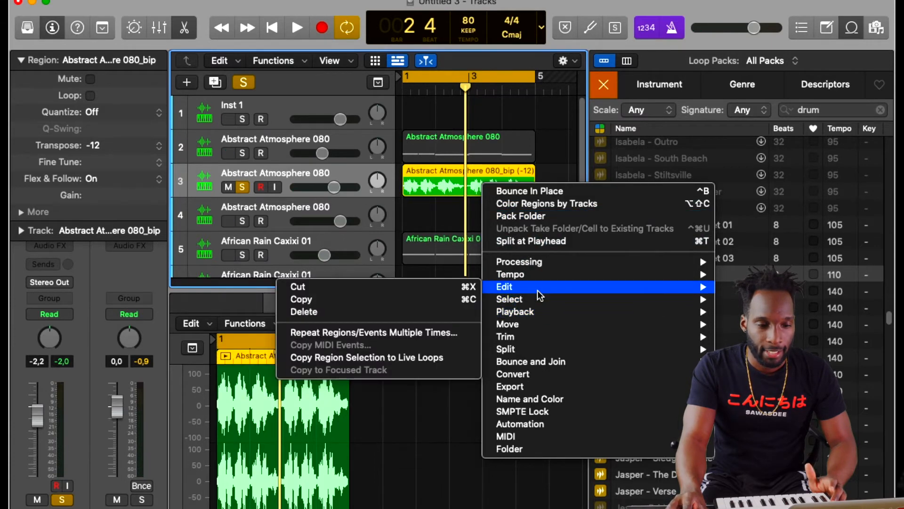
{"action": "mouse_move", "coordinate": [545, 306]}
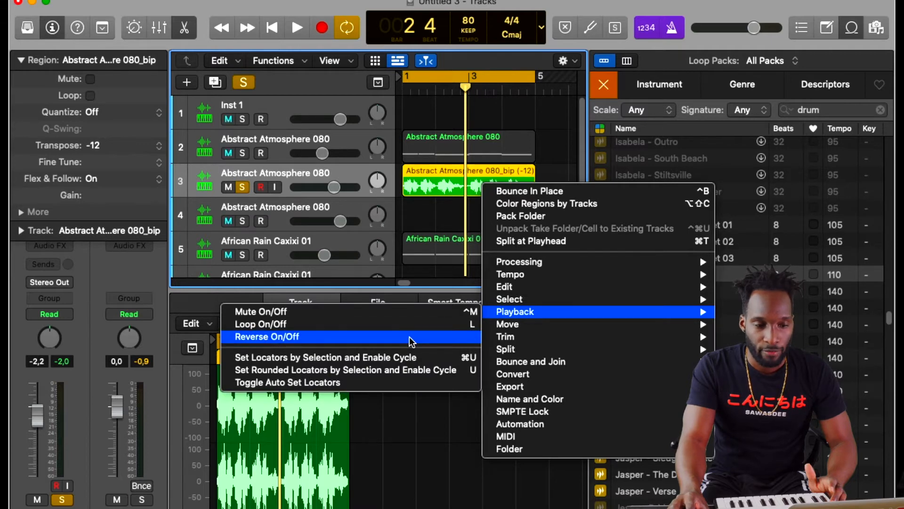
{"action": "left_click", "coordinate": [412, 336]}
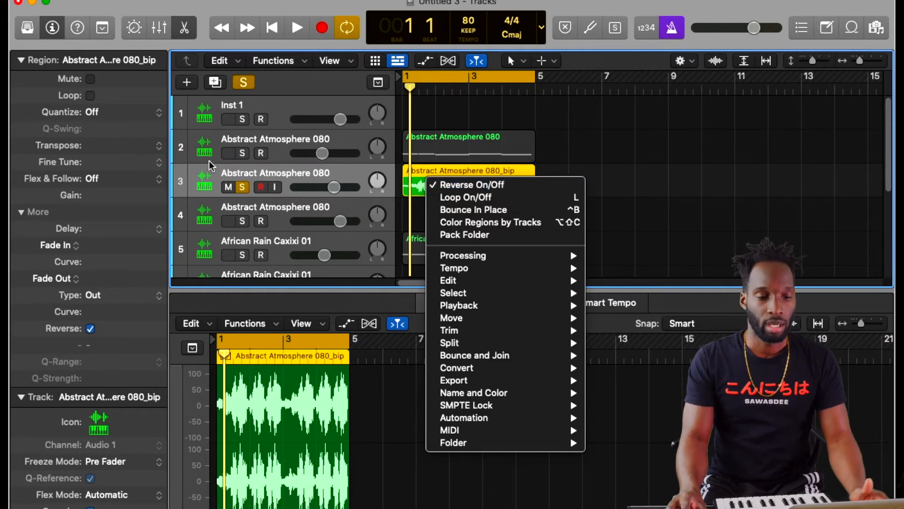
Turn off reverse on the bounced Abstract Atmosphere 080 region and transpose it by -12.
{"action": "right_click", "coordinate": [418, 186]}
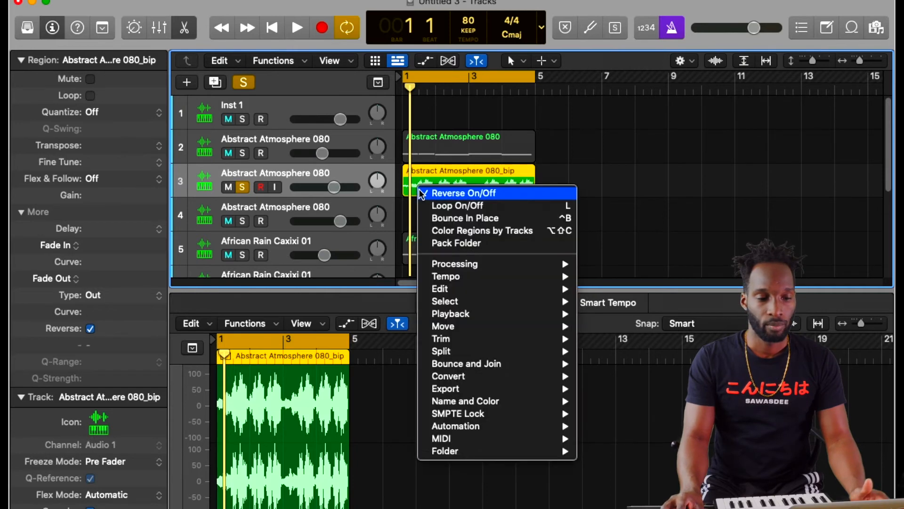
{"action": "left_click", "coordinate": [436, 193]}
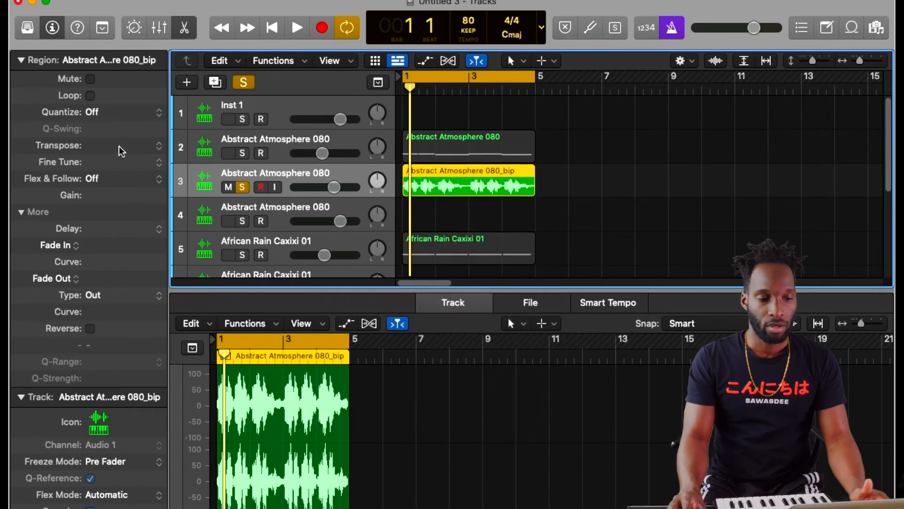
{"action": "left_click", "coordinate": [158, 150]}
{"action": "left_click", "coordinate": [129, 154]}
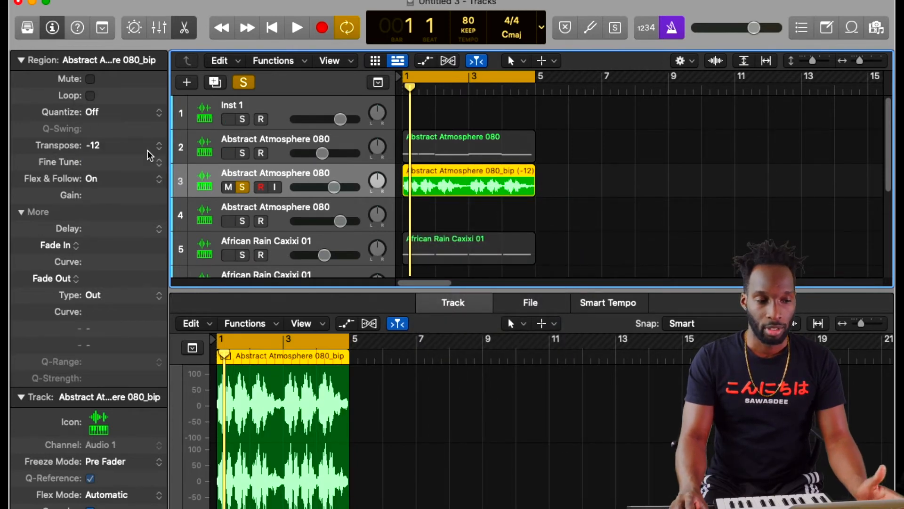
Bounce the transposed Abstract Atmosphere 080 region in place onto a new track, leaving the source as is.
{"action": "key", "text": "space"}
{"action": "key", "text": "ctrl+b"}
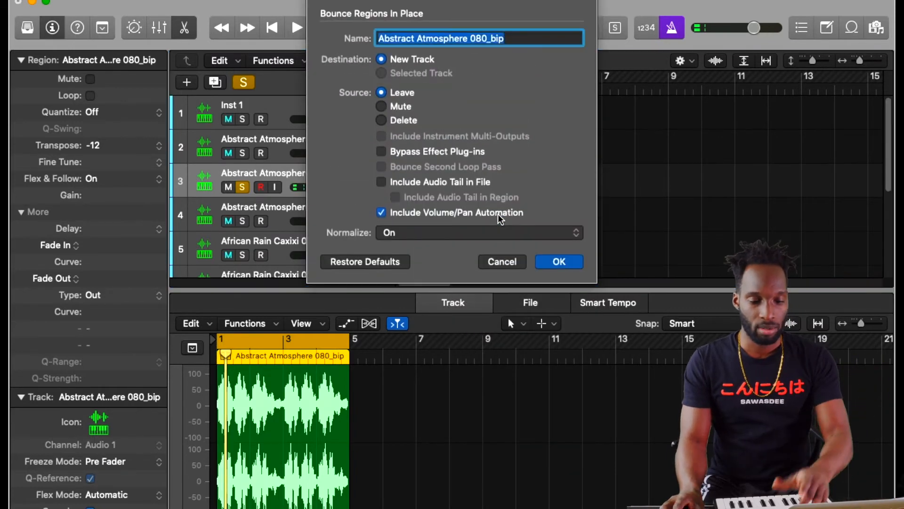
{"action": "key", "text": "Return"}
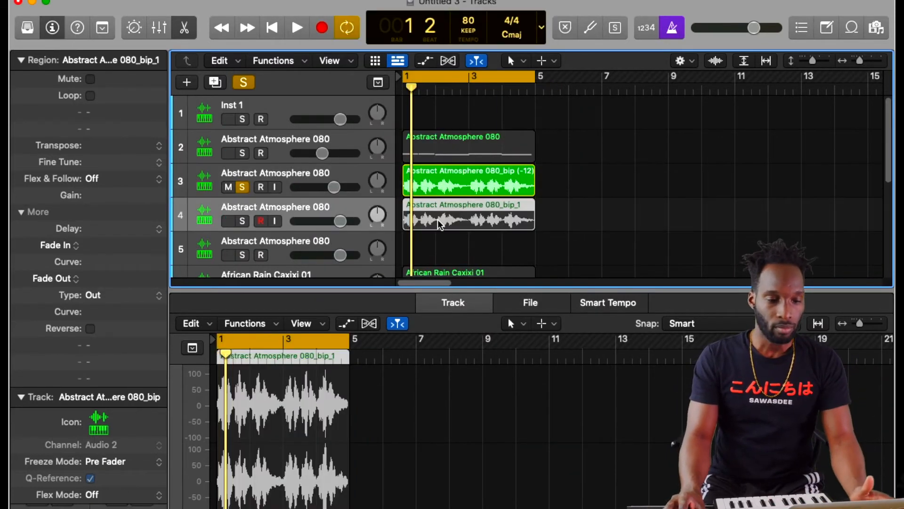
Solo the track holding the Abstract Atmosphere 080_bip_1 region, reverse that region and play it back.
{"action": "left_click", "coordinate": [418, 220]}
{"action": "key", "text": "space"}
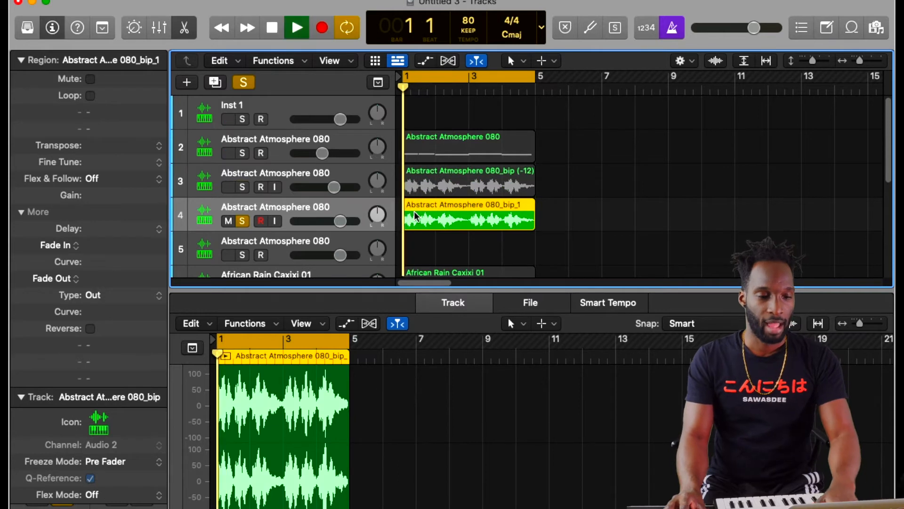
{"action": "right_click", "coordinate": [419, 219]}
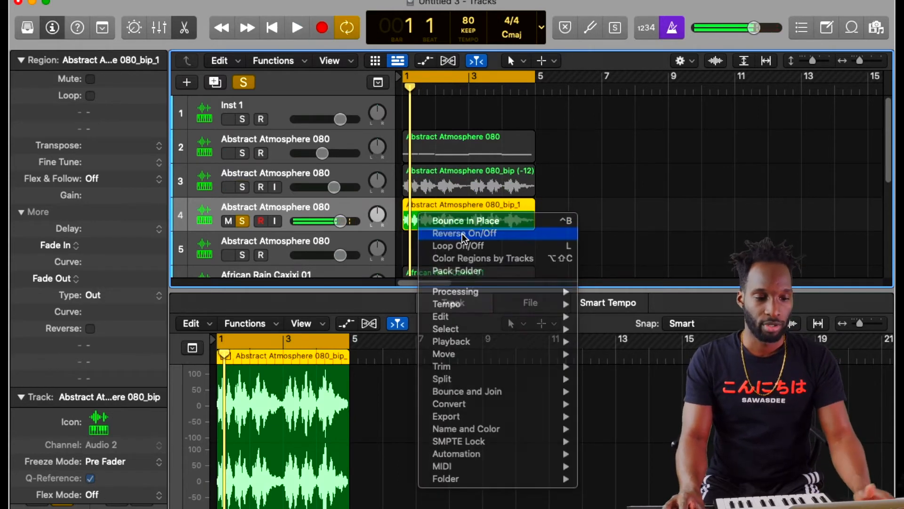
{"action": "left_click", "coordinate": [463, 233]}
{"action": "key", "text": "space"}
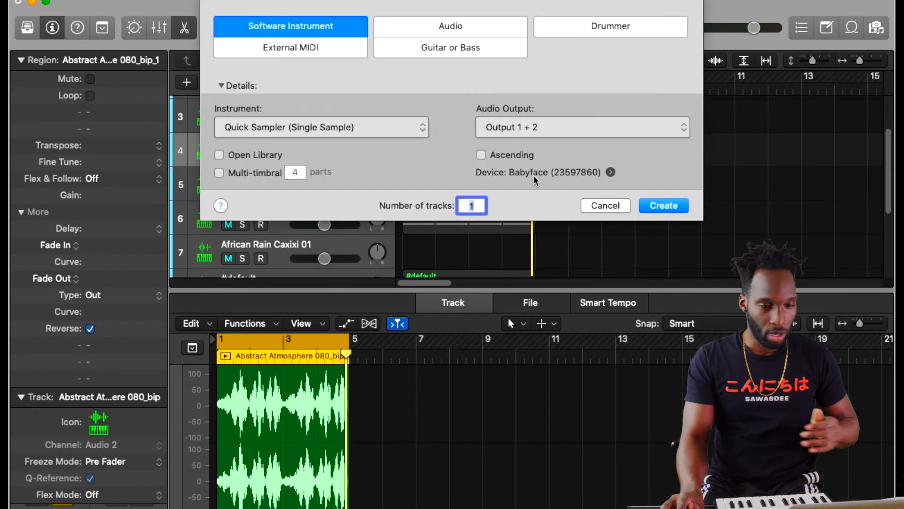
Create one new software instrument track with Quick Sampler.
{"action": "left_click", "coordinate": [401, 128]}
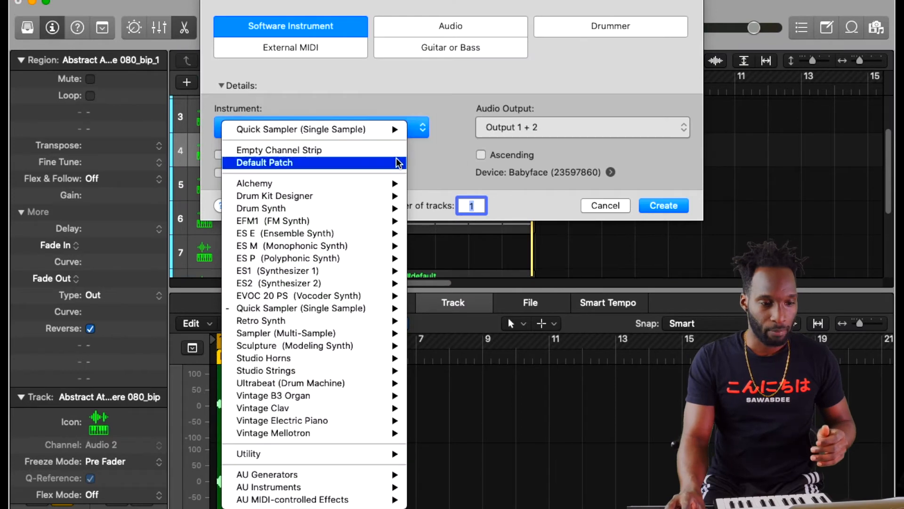
{"action": "left_click", "coordinate": [372, 158]}
{"action": "left_click", "coordinate": [658, 205]}
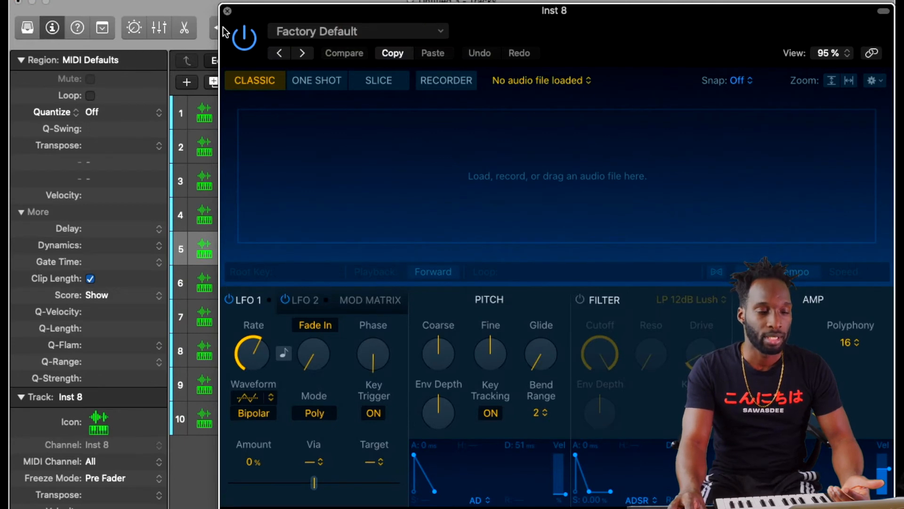
Replace Quick Sampler on the new track with Sampler (Multi-Sample), using the HIHAT TRAPOWEEN instrument.
{"action": "left_click", "coordinate": [227, 11]}
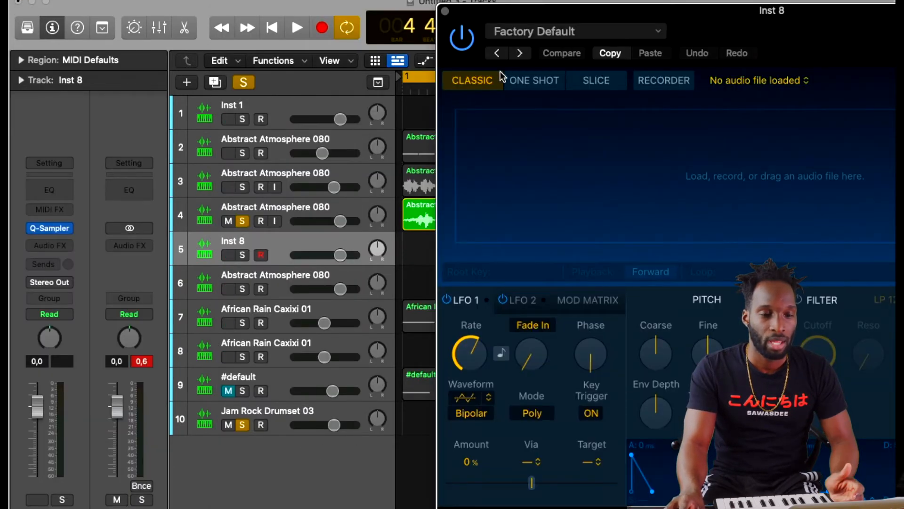
{"action": "left_click", "coordinate": [530, 30]}
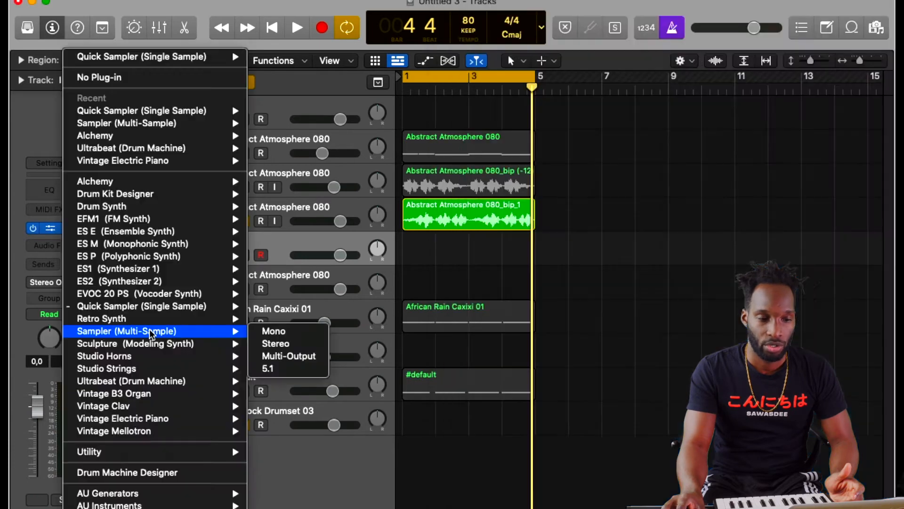
{"action": "left_click", "coordinate": [141, 331]}
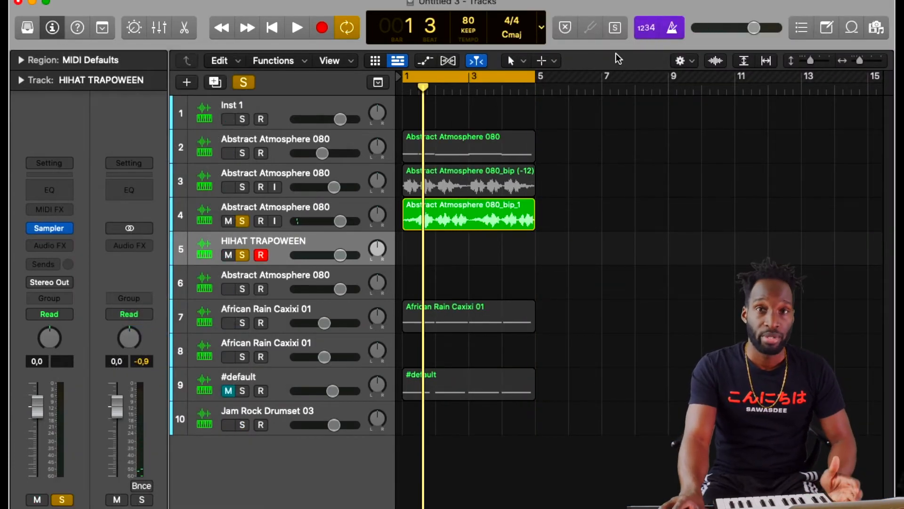
Record a hi-hat part on the HIHAT TRAPOWEEN track over the four-bar cycle and quantize all its notes to 1/16.
{"action": "left_click", "coordinate": [318, 27]}
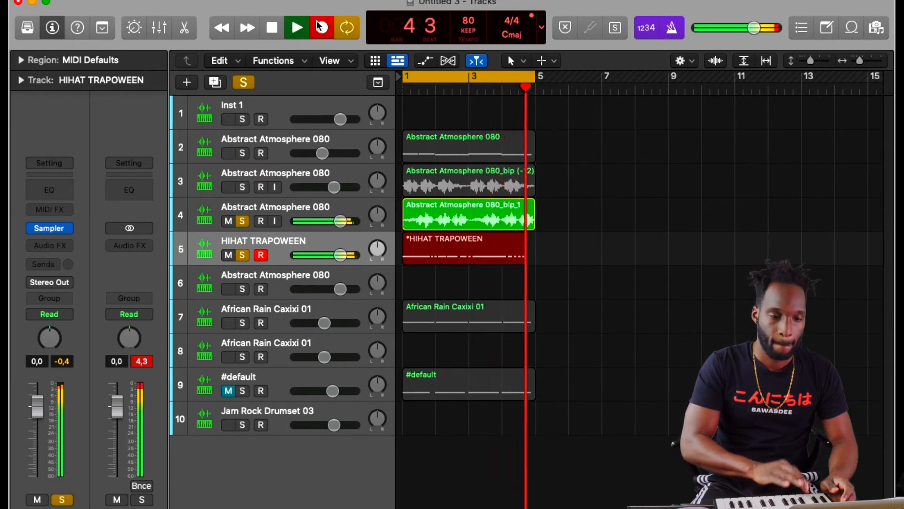
{"action": "key", "text": "space"}
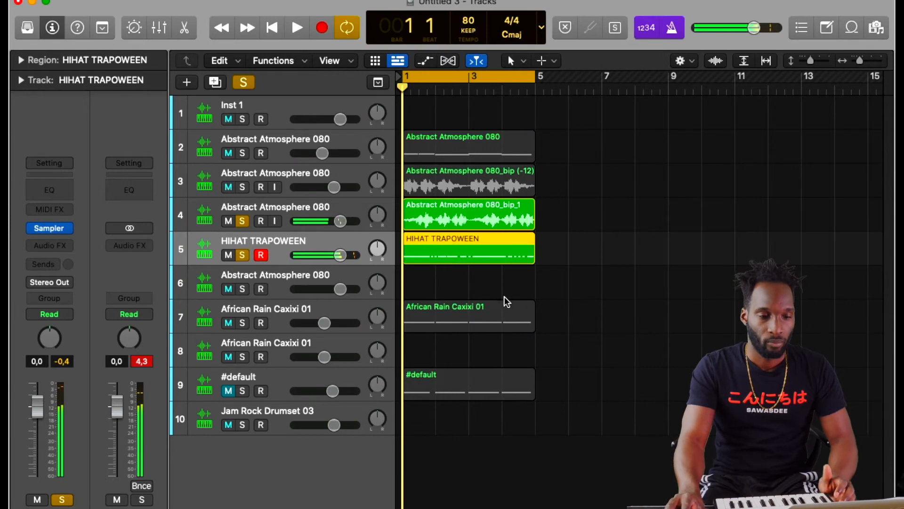
{"action": "double_click", "coordinate": [485, 246]}
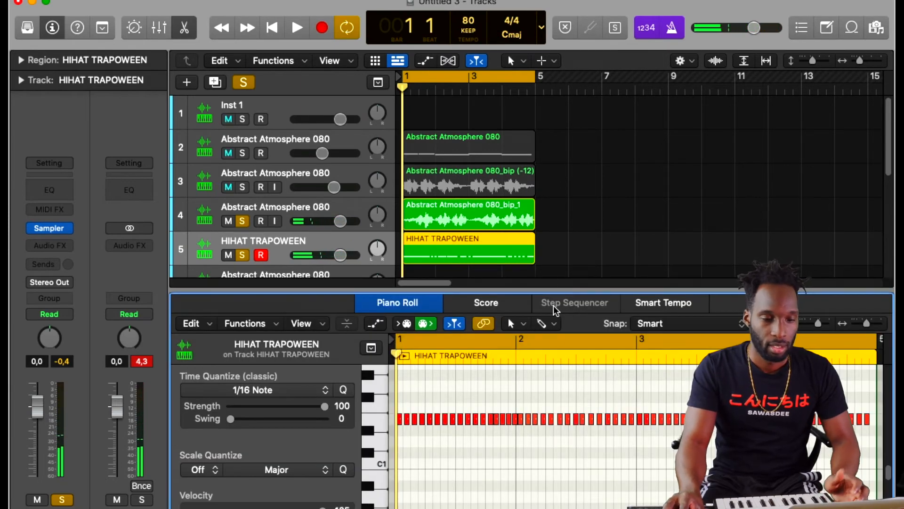
{"action": "key", "text": "super+a"}
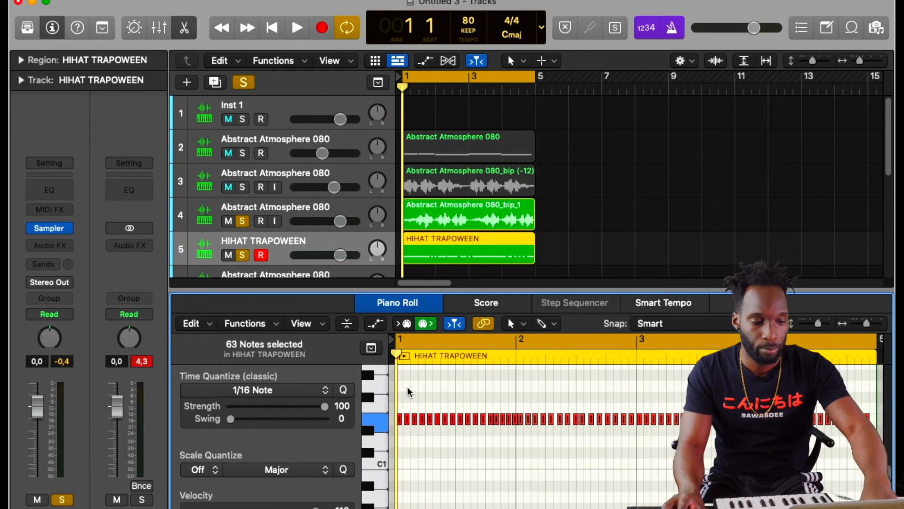
{"action": "key", "text": "q"}
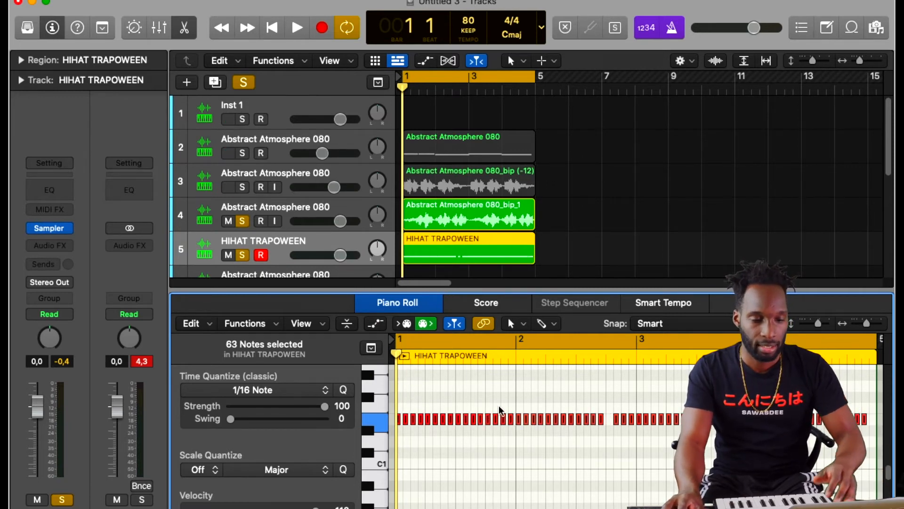
Draw a hi-hat note with the Pencil tool in the gap at beat 4 of bar 2 and lower the track's volume to -1.1 dB.
{"action": "key", "text": "space"}
{"action": "left_click", "coordinate": [356, 246]}
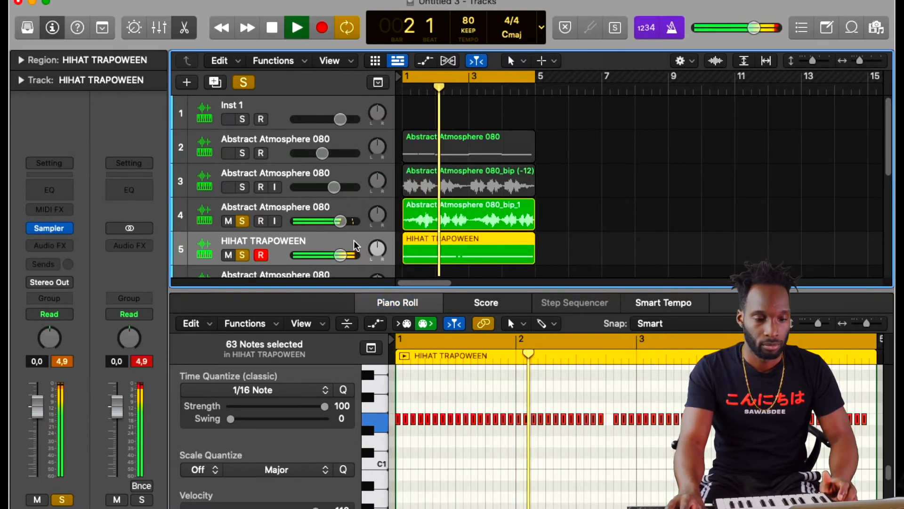
{"action": "left_click", "coordinate": [517, 419]}
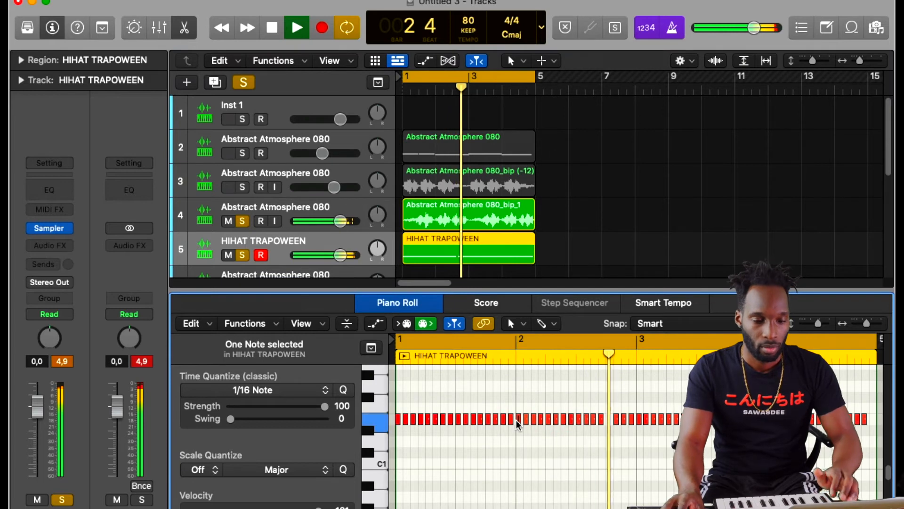
{"action": "left_click", "coordinate": [518, 421]}
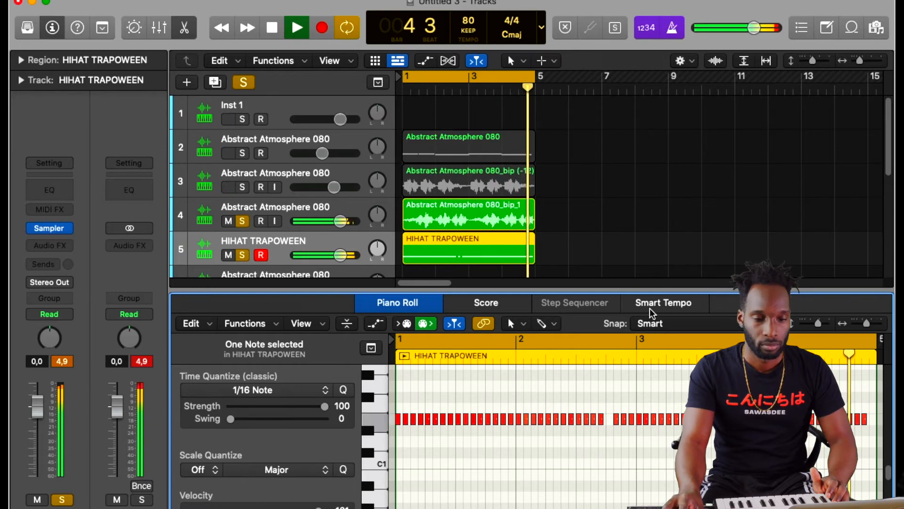
{"action": "key", "text": "t"}
{"action": "left_click", "coordinate": [547, 365]}
{"action": "key", "text": "space"}
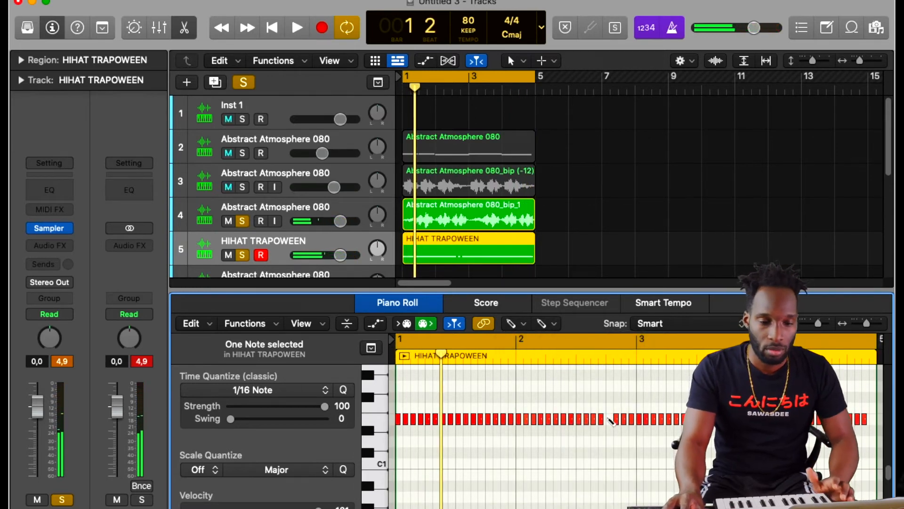
{"action": "left_click", "coordinate": [610, 419]}
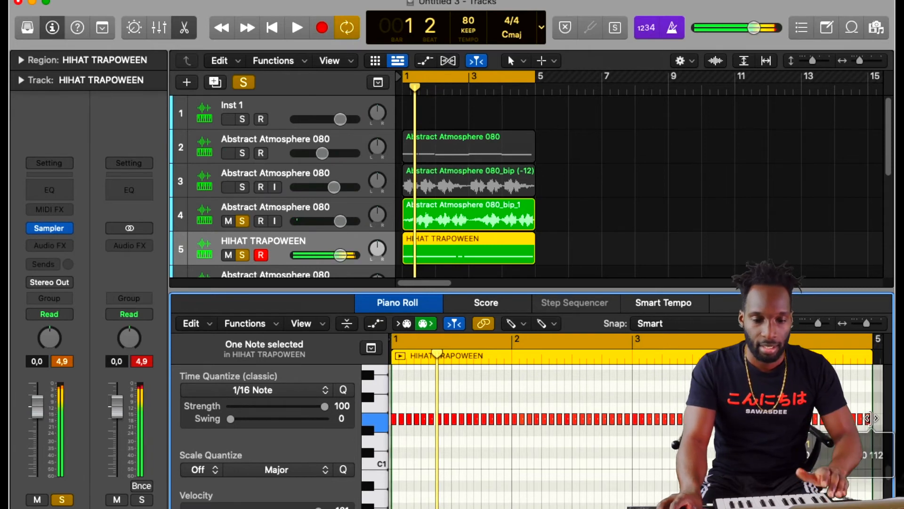
{"action": "key", "text": "space"}
{"action": "left_click_drag", "start_coordinate": [340, 255], "coordinate": [337, 255]}
Add a new track with the HIHAT TRAPOWEEN track's settings and load the URBAN SOUND instrument into its Sampler.
{"action": "left_click", "coordinate": [214, 83]}
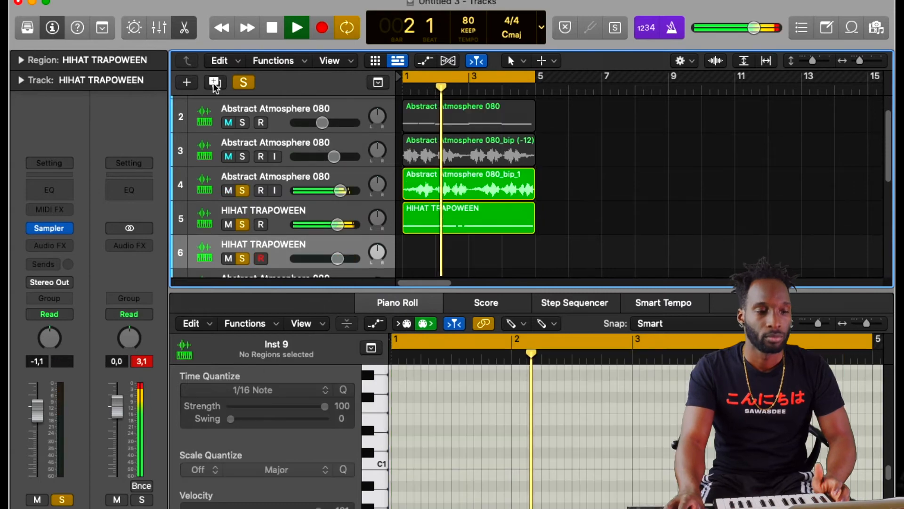
{"action": "left_click", "coordinate": [55, 228]}
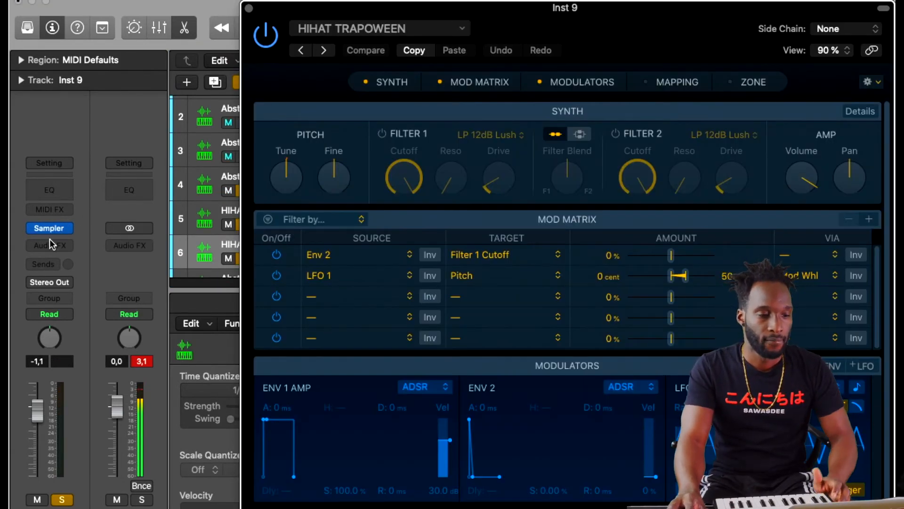
{"action": "left_click", "coordinate": [66, 229]}
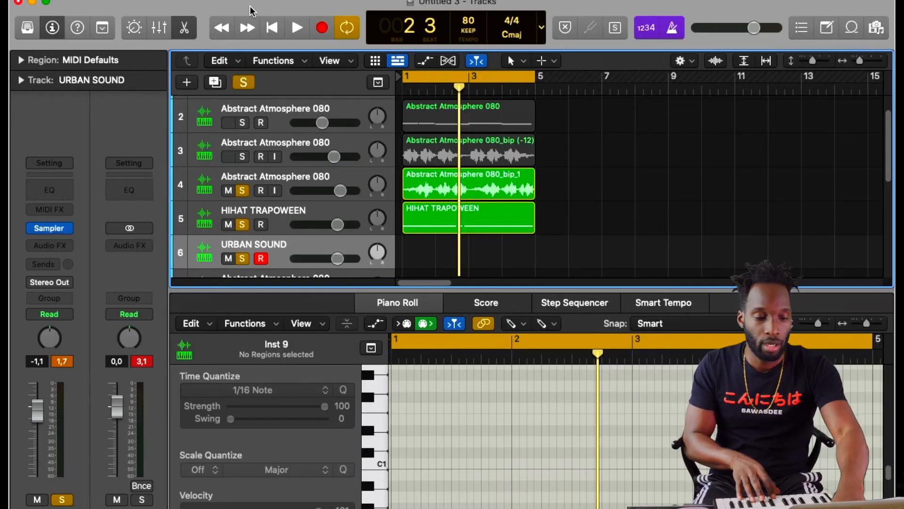
Record a part on the URBAN SOUND track over the four-bar cycle.
{"action": "key", "text": "space"}
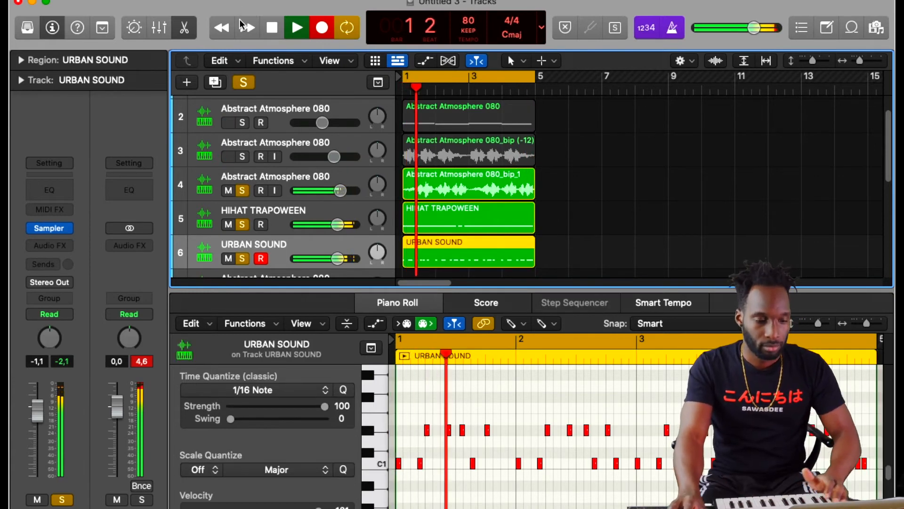
{"action": "key", "text": "space"}
Select all notes of the URBAN SOUND region with the Pointer tool and lower the track's volume slightly.
{"action": "left_click", "coordinate": [522, 325]}
{"action": "left_click", "coordinate": [546, 341]}
{"action": "key", "text": "super+a"}
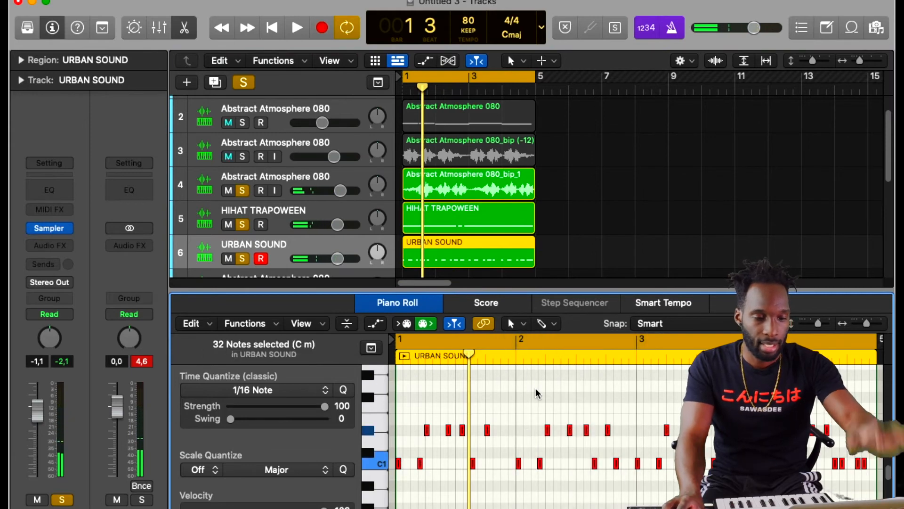
{"action": "left_click_drag", "start_coordinate": [337, 259], "coordinate": [336, 258]}
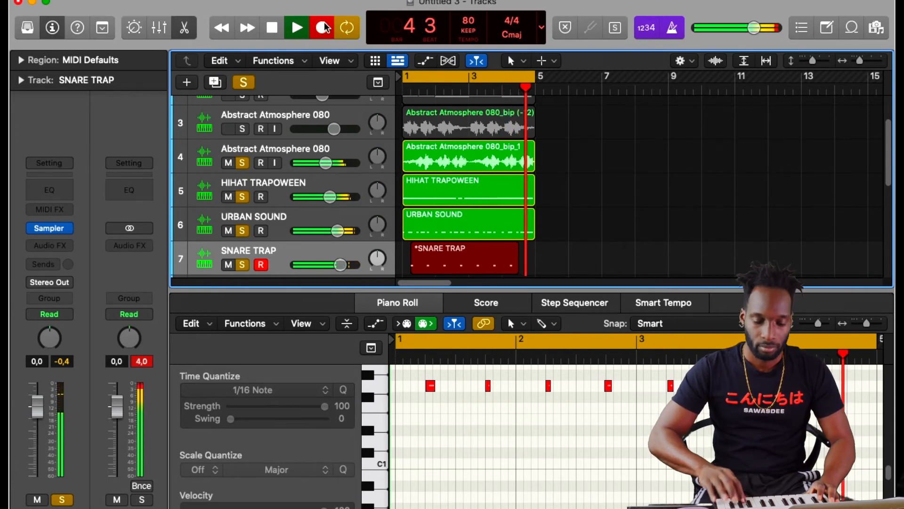
Finish recording the snare part on the SNARE TRAP track and set its Sampler's Tune to +1.
{"action": "key", "text": "space"}
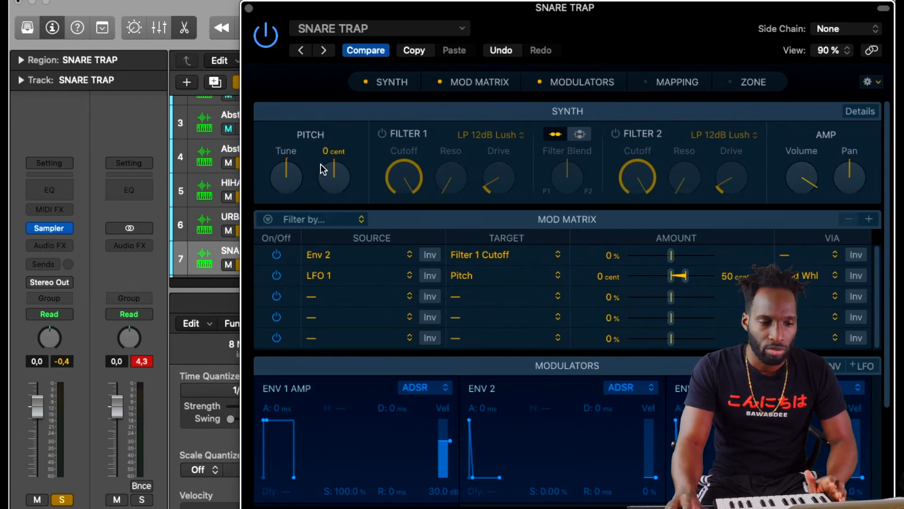
{"action": "left_click_drag", "start_coordinate": [286, 176], "coordinate": [287, 169]}
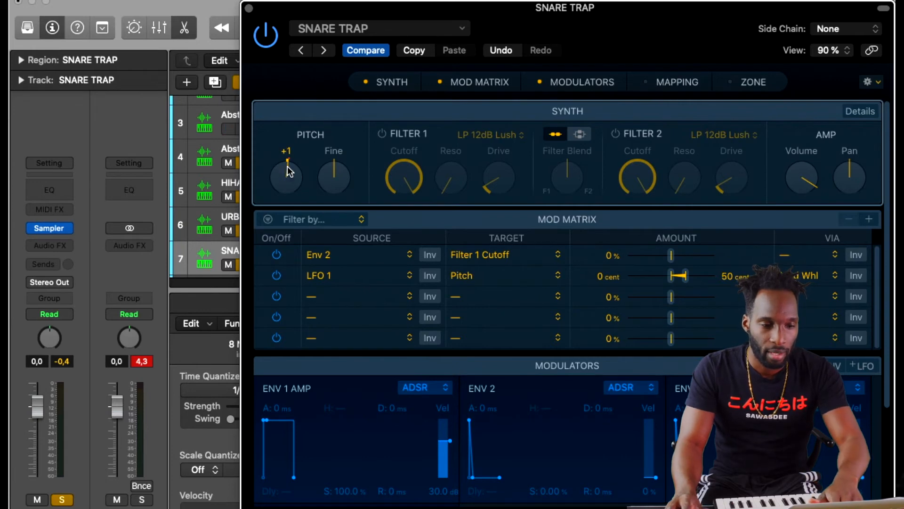
Display the Mapping and Zone sections of the SNARE TRAP Sampler and shorten the Snare (16).wav zone to end at 6244.
{"action": "left_click_drag", "start_coordinate": [678, 81], "coordinate": [754, 82]}
{"action": "left_click_drag", "start_coordinate": [865, 396], "coordinate": [279, 401]}
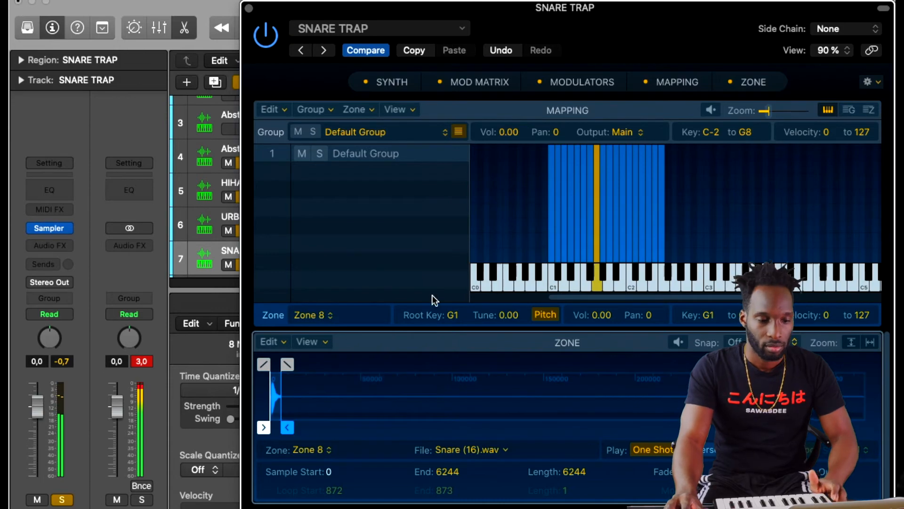
Enable Filter 1 with 14.6 % Drive in the SNARE TRAP Sampler and lower the track's volume slightly.
{"action": "left_click", "coordinate": [391, 82]}
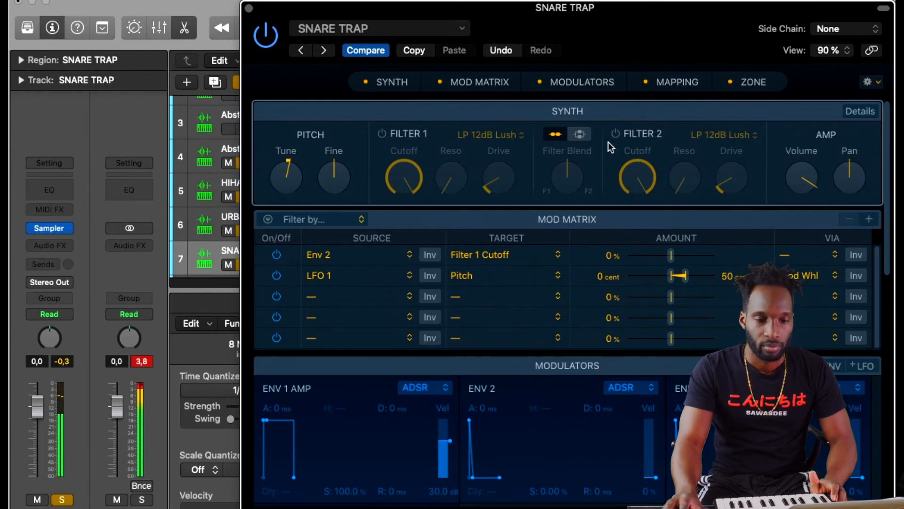
{"action": "left_click", "coordinate": [382, 134]}
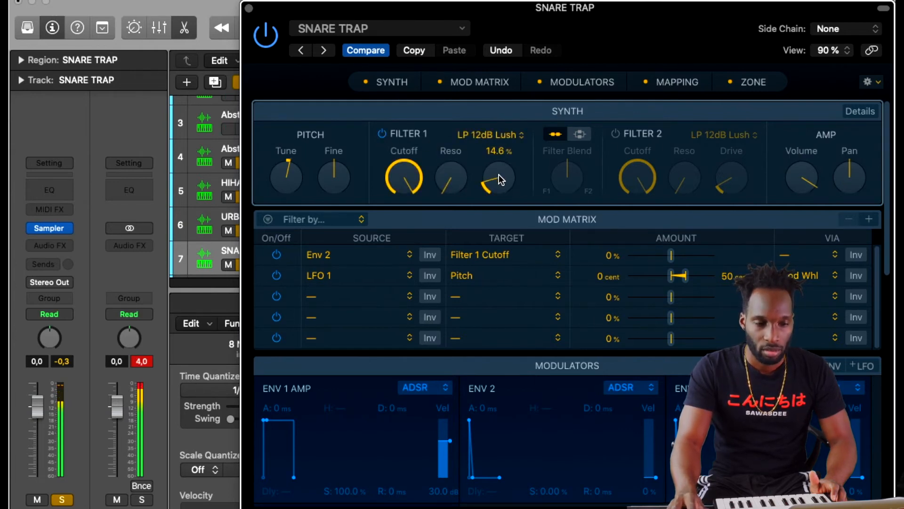
{"action": "left_click", "coordinate": [248, 9]}
{"action": "left_click_drag", "start_coordinate": [341, 265], "coordinate": [333, 236]}
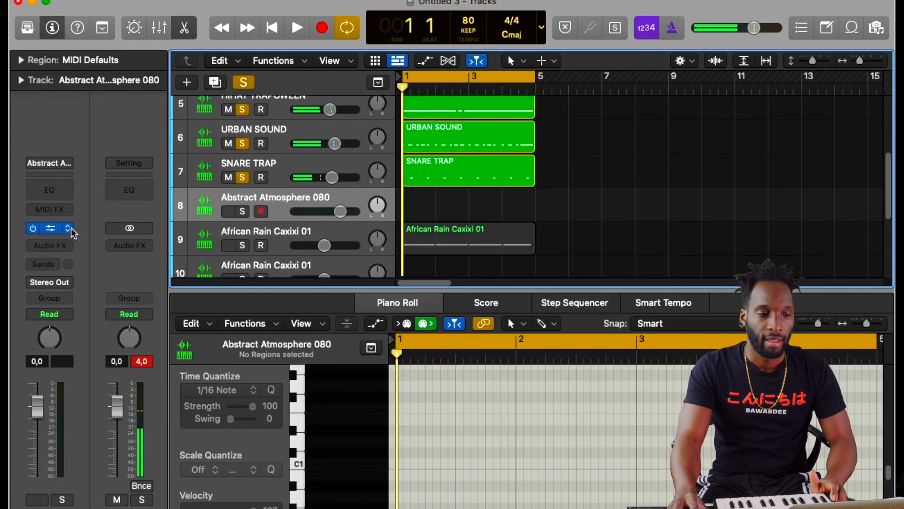
Search the Apple Loops for "piano" and load the Breathless Piano loop into a new Quick Sampler track, sliced by transients.
{"action": "scroll", "coordinate": [415, 221], "scroll_direction": "up", "scroll_amount": 6}
{"action": "scroll", "coordinate": [415, 214], "scroll_direction": "down", "scroll_amount": 2}
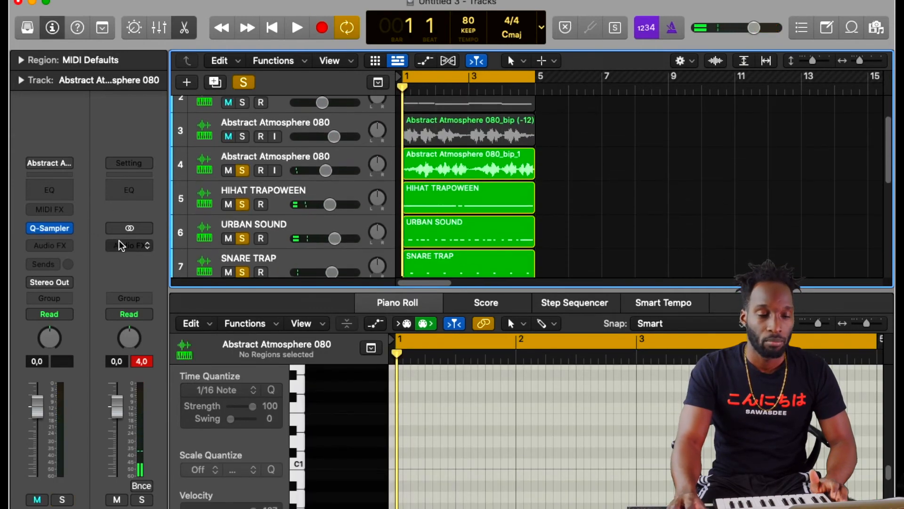
{"action": "left_click", "coordinate": [851, 28]}
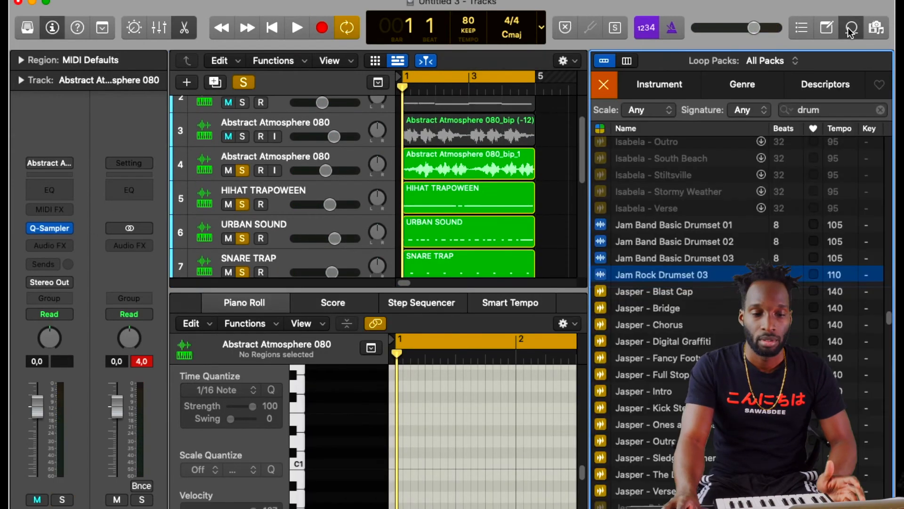
{"action": "scroll", "coordinate": [706, 262], "scroll_direction": "up", "scroll_amount": 5}
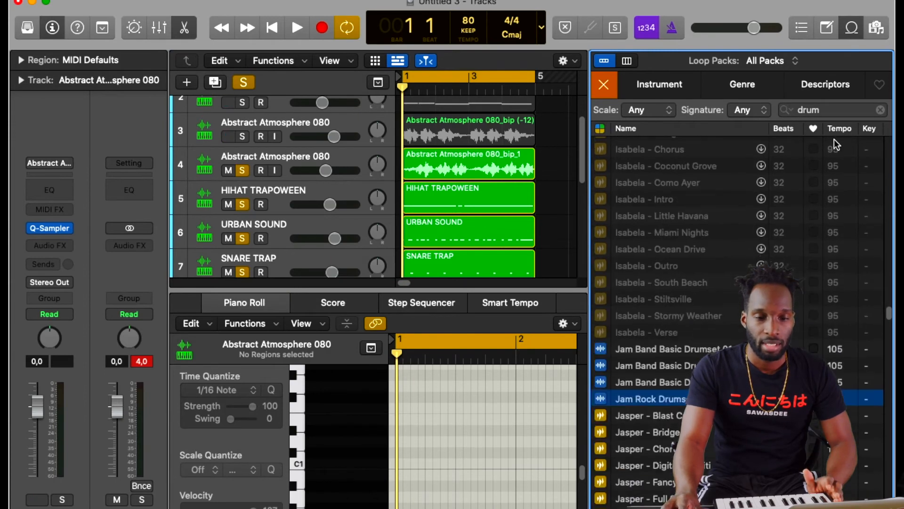
{"action": "double_click", "coordinate": [818, 111]}
{"action": "type", "text": "piano"}
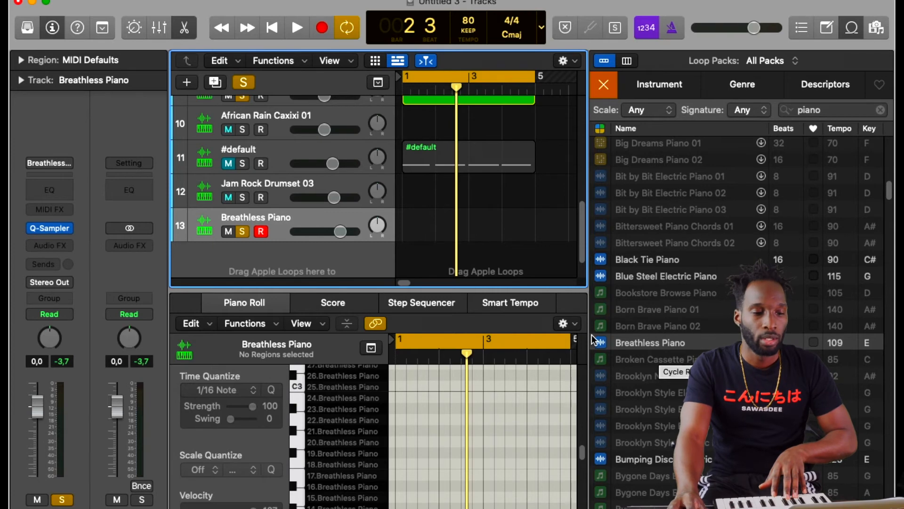
{"action": "left_click_drag", "start_coordinate": [649, 343], "coordinate": [274, 180]}
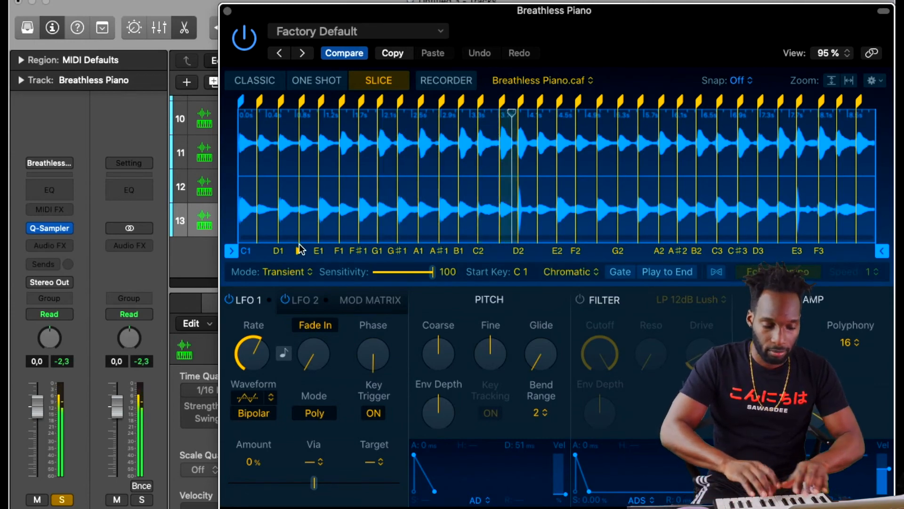
Record a part on the Breathless Piano track over the four-bar cycle.
{"action": "left_click", "coordinate": [324, 30]}
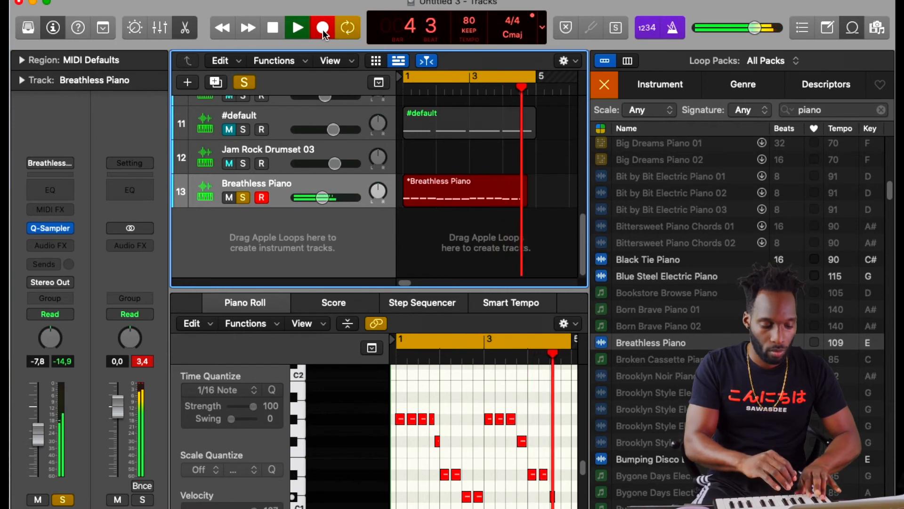
{"action": "key", "text": "space"}
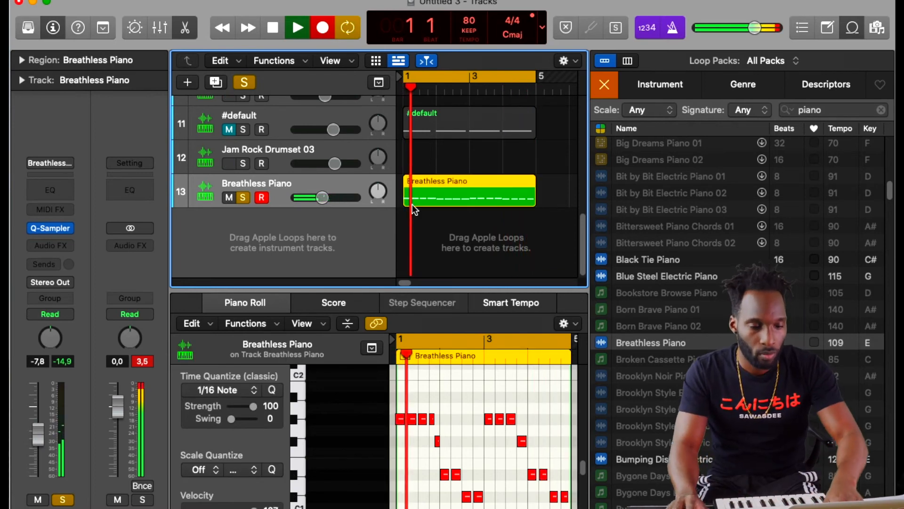
Select all notes of the Breathless Piano region, play the cycle back and hide the Loop Browser.
{"action": "key", "text": "super+a"}
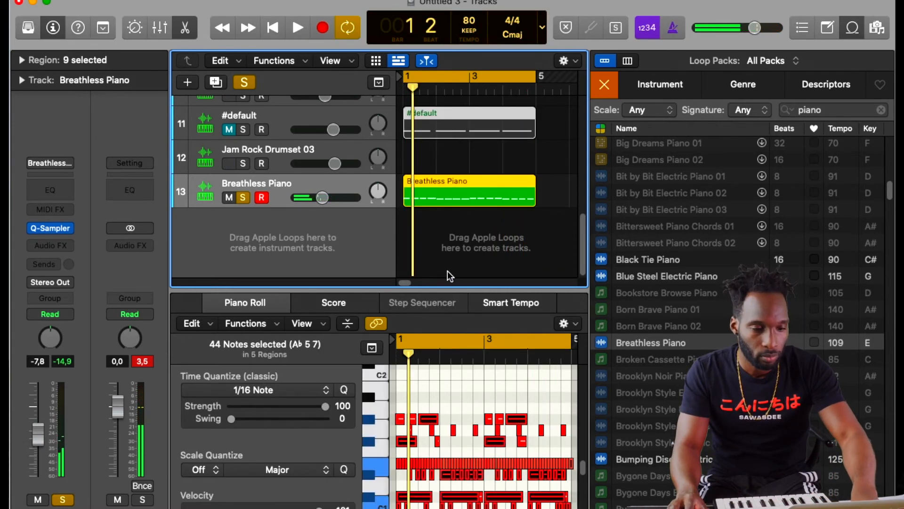
{"action": "left_click", "coordinate": [489, 195]}
{"action": "left_click", "coordinate": [468, 406]}
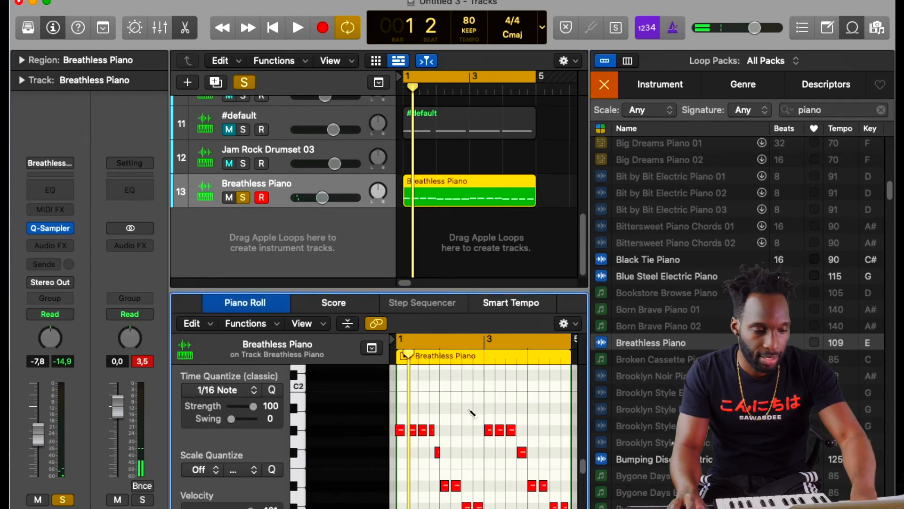
{"action": "key", "text": "super+a"}
{"action": "key", "text": "space"}
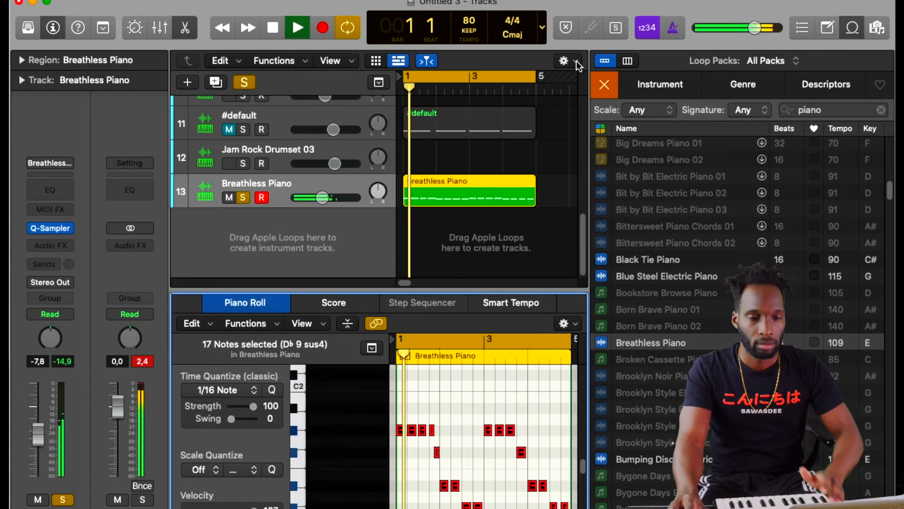
{"action": "left_click", "coordinate": [851, 28]}
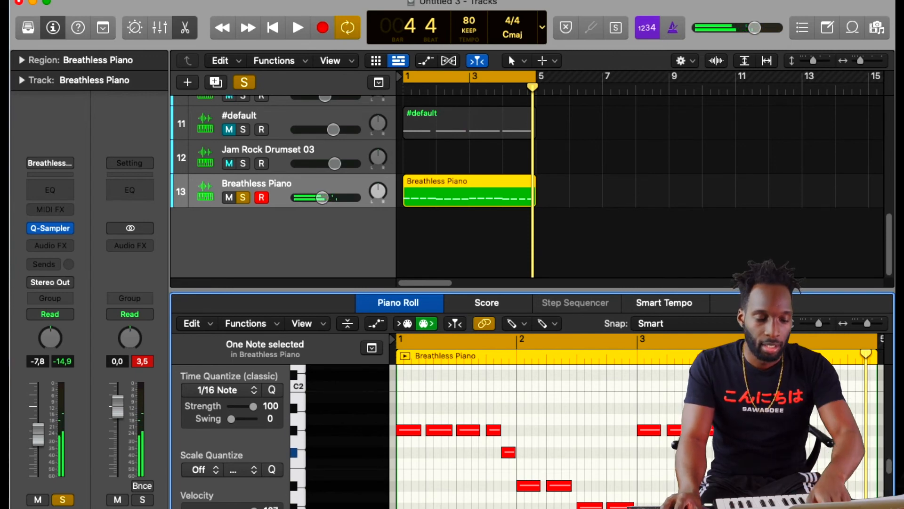
{"action": "key", "text": "space"}
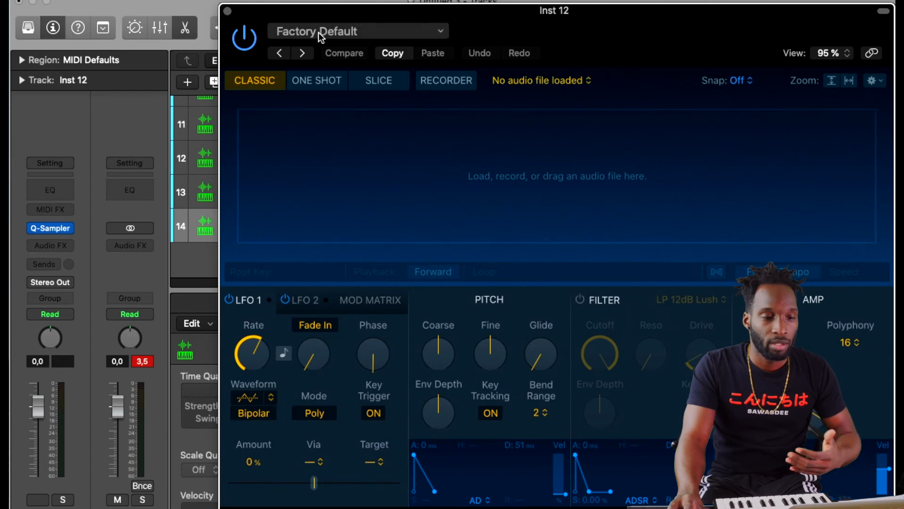
Load the Solid Sub Bass setting into the new Quick Sampler track and start recording with the track soloed.
{"action": "left_click", "coordinate": [319, 37]}
{"action": "mouse_move", "coordinate": [373, 322]}
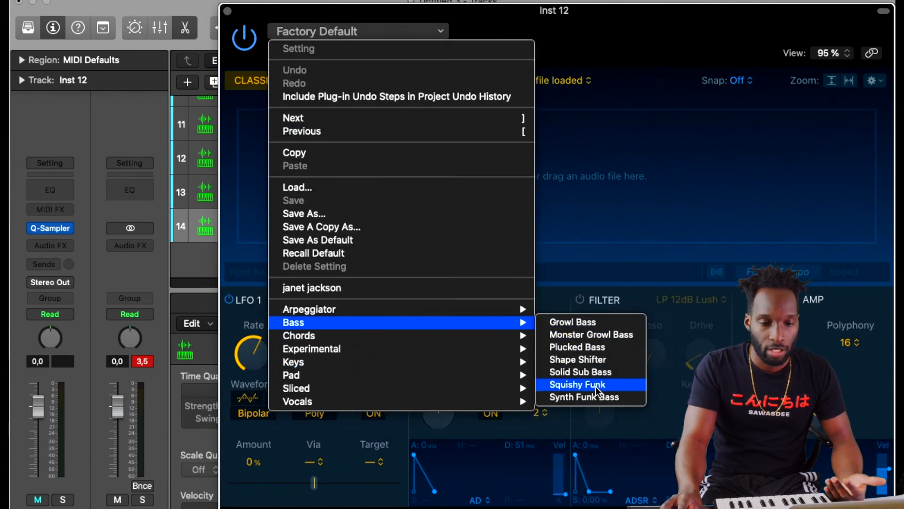
{"action": "left_click", "coordinate": [599, 373]}
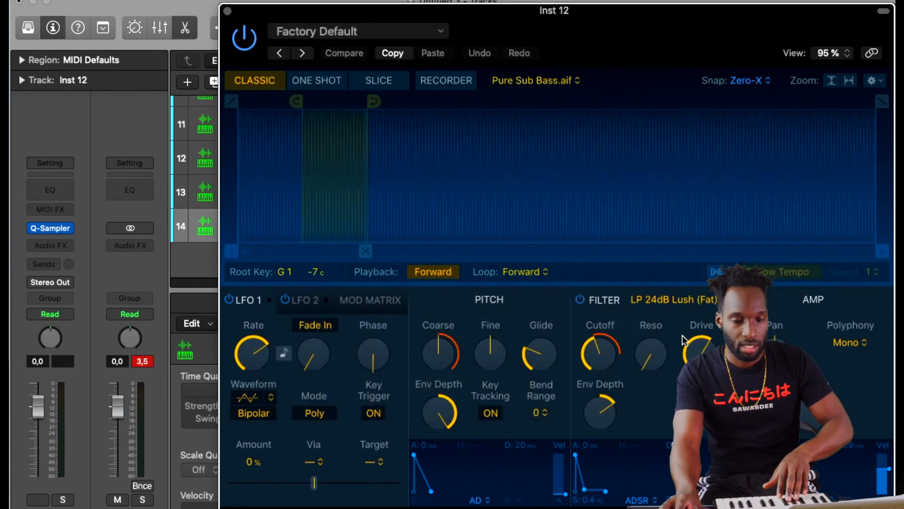
{"action": "left_click", "coordinate": [243, 231]}
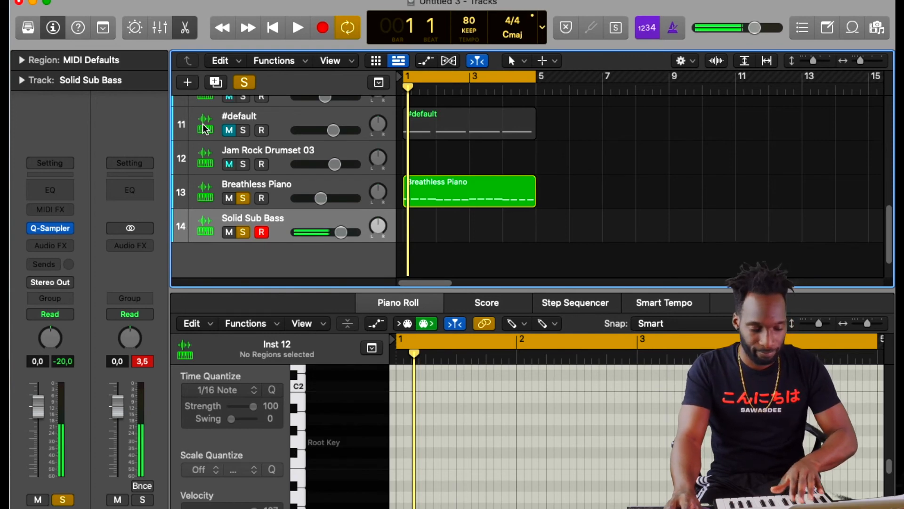
{"action": "key", "text": "r"}
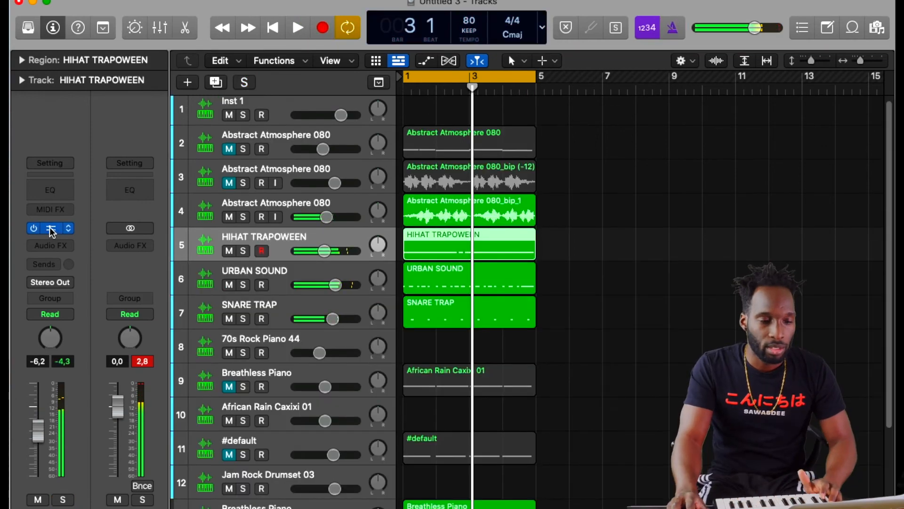
Display the Zone section in the HIHAT TRAPOWEEN Sampler and raise its Tune to +4.
{"action": "left_click", "coordinate": [51, 228]}
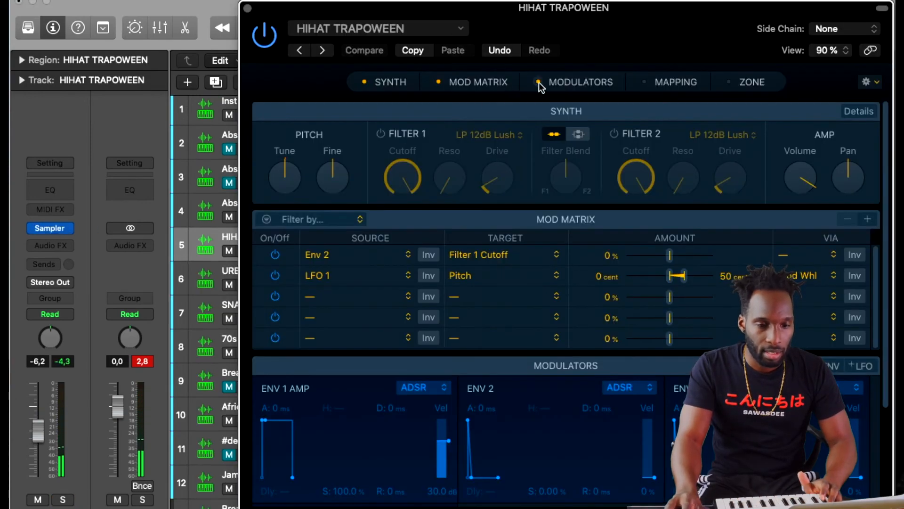
{"action": "left_click", "coordinate": [644, 81]}
{"action": "left_click", "coordinate": [644, 82]}
{"action": "left_click", "coordinate": [749, 81]}
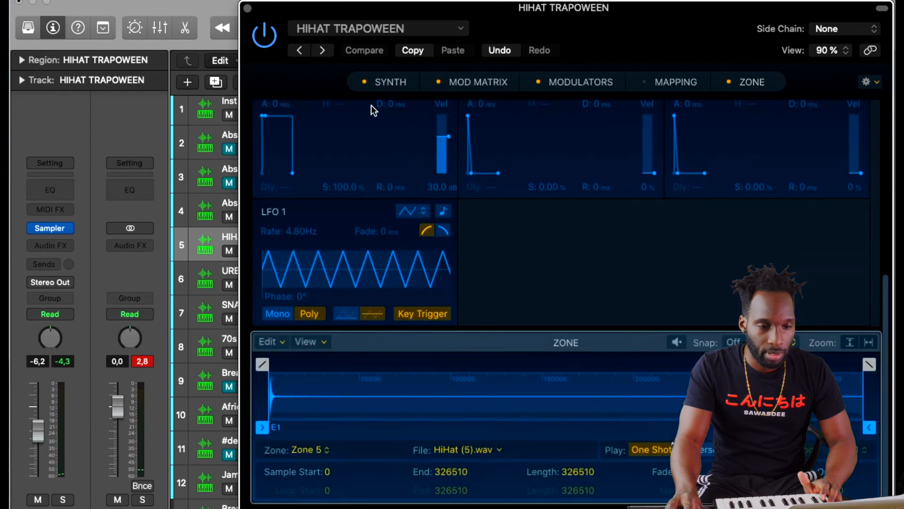
{"action": "scroll", "coordinate": [379, 105], "scroll_direction": "up", "scroll_amount": 8}
{"action": "left_click_drag", "start_coordinate": [290, 172], "coordinate": [290, 168]}
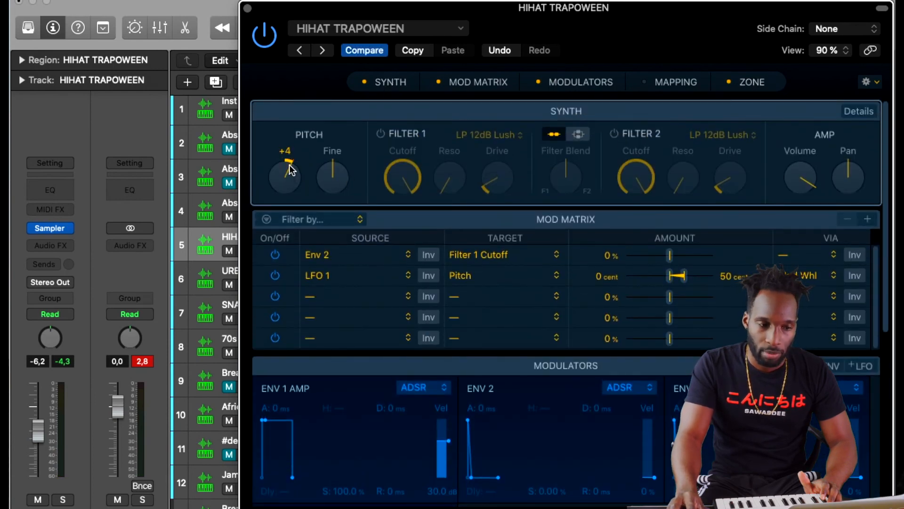
{"action": "left_click", "coordinate": [248, 9]}
Paste copies of all ten regions at bars 5 and 9 and extend the cycle range to bar 13.
{"action": "key", "text": "super+v"}
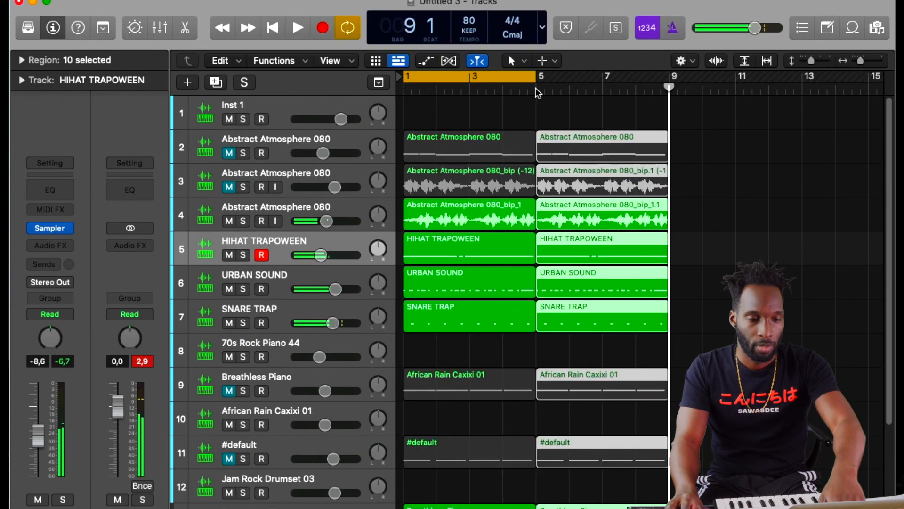
{"action": "key", "text": "super+v"}
{"action": "left_click_drag", "start_coordinate": [536, 88], "coordinate": [798, 100]}
{"action": "key", "text": "space"}
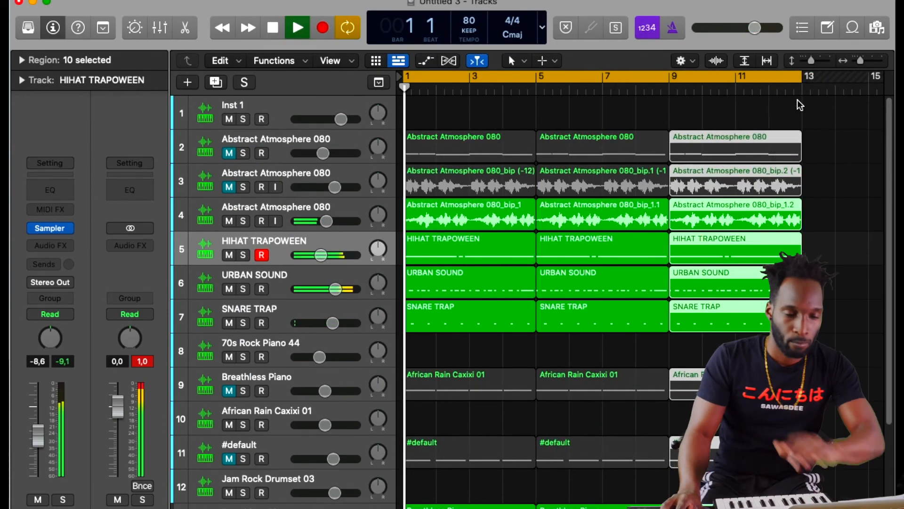
{"action": "key", "text": "space"}
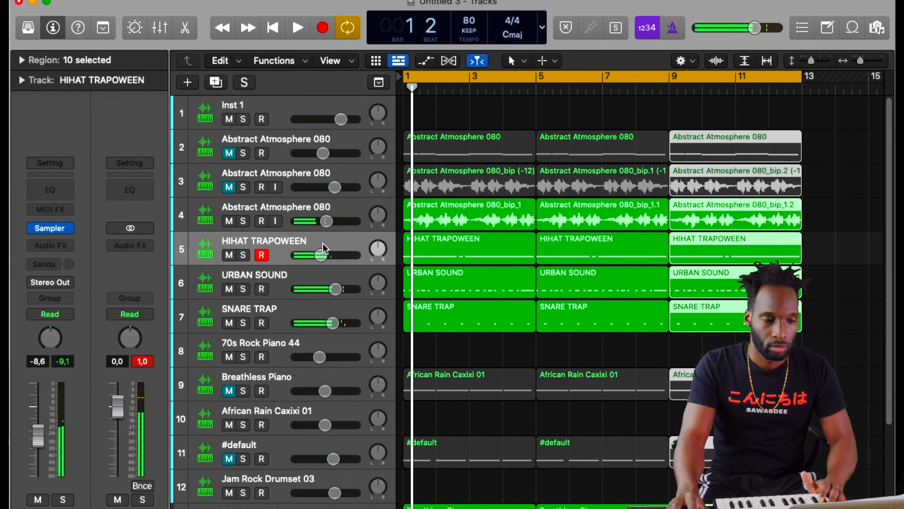
Insert extra hi-hat notes between the existing E1 notes in the first HIHAT TRAPOWEEN region, including one at position 1 2 2 121.
{"action": "double_click", "coordinate": [426, 254]}
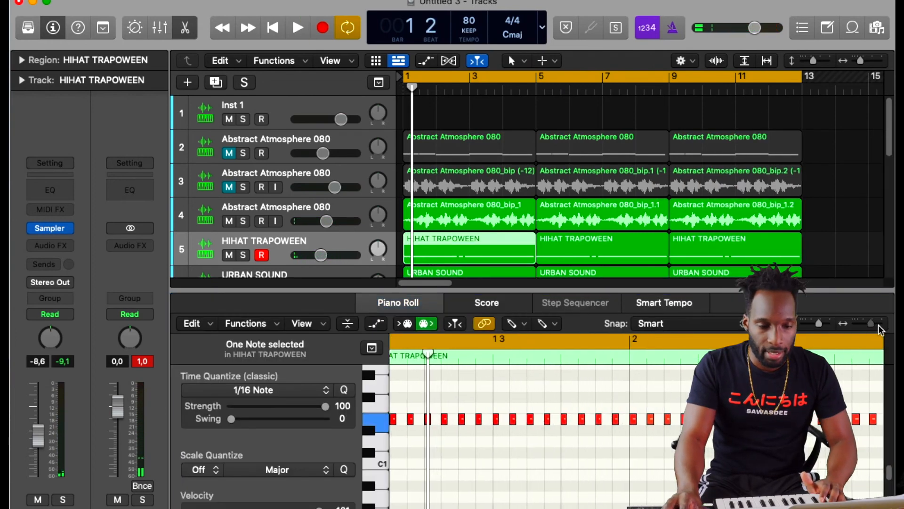
{"action": "left_click", "coordinate": [538, 420]}
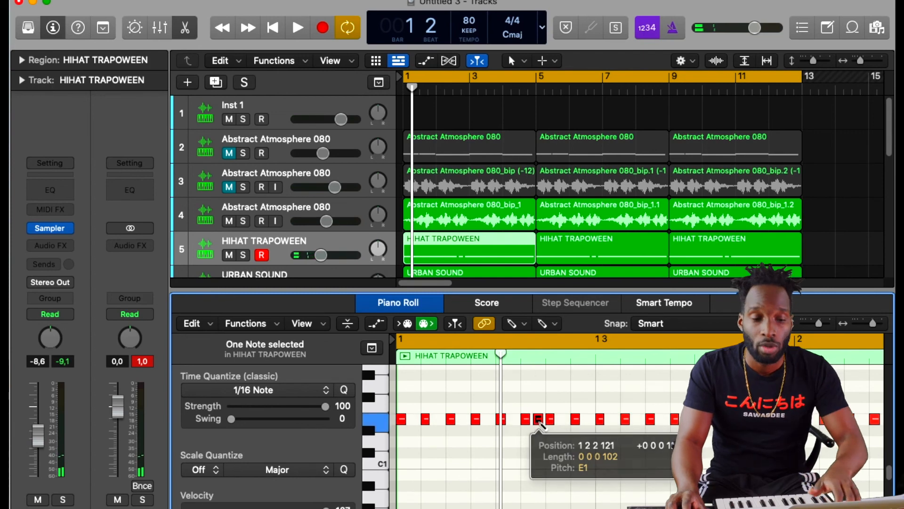
{"action": "key", "text": "space"}
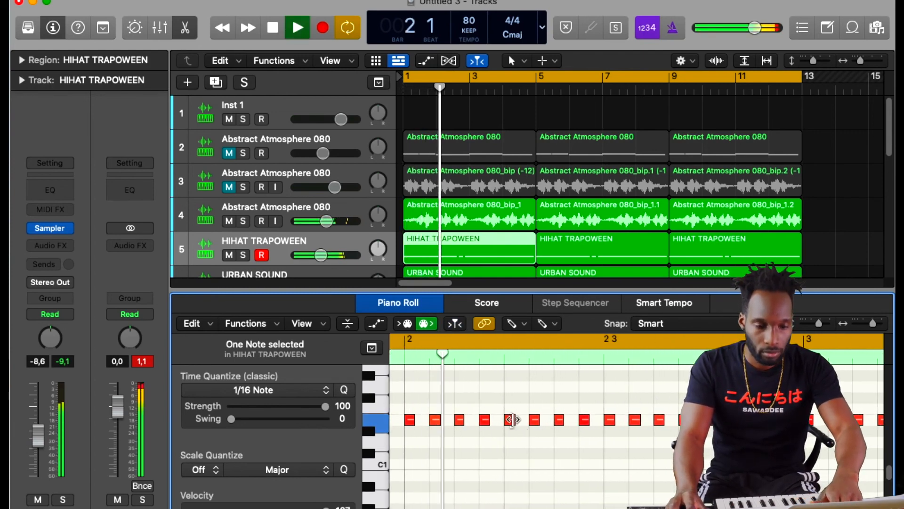
{"action": "key", "text": "space"}
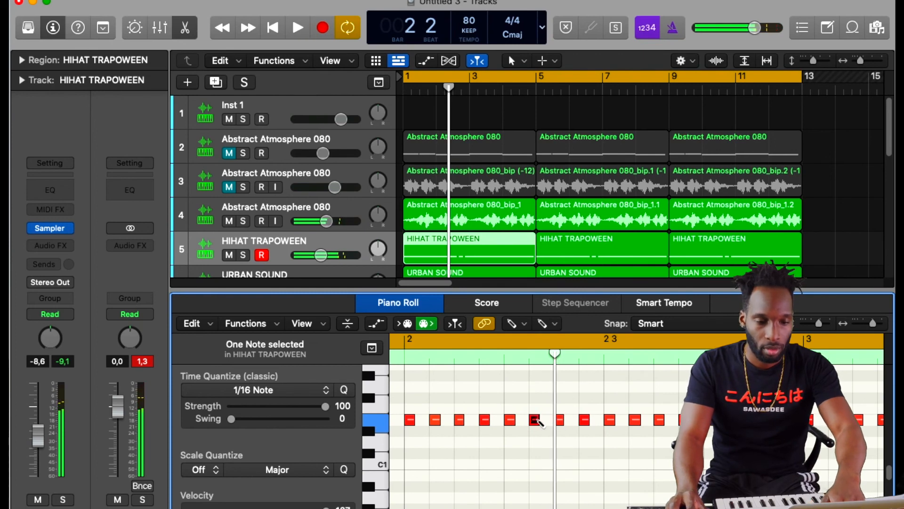
{"action": "left_click_drag", "start_coordinate": [536, 420], "coordinate": [547, 422]}
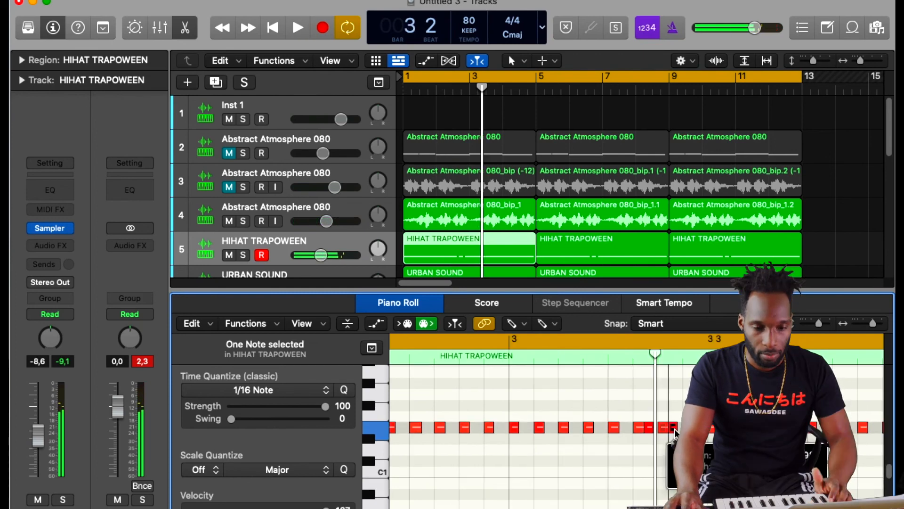
{"action": "left_click_drag", "start_coordinate": [674, 430], "coordinate": [677, 430]}
{"action": "key", "text": "space"}
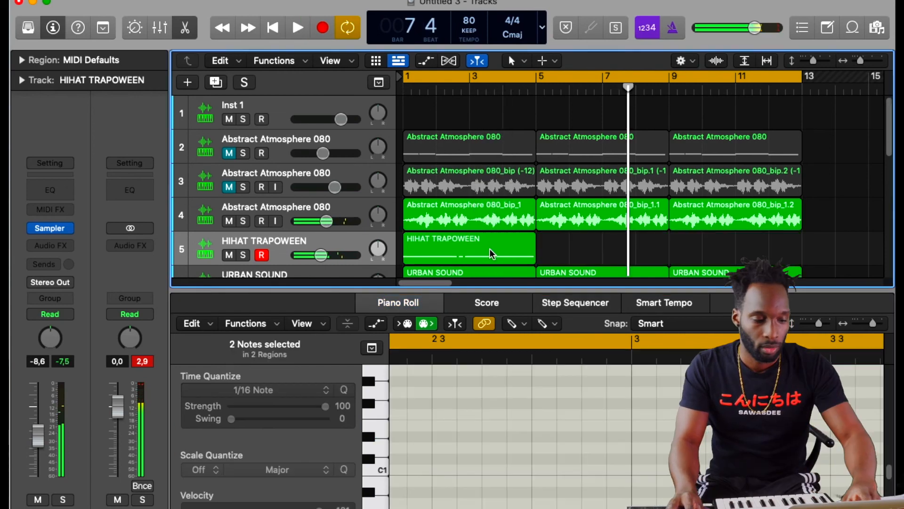
Paste copies of the first HIHAT TRAPOWEEN region at bars 5 and 9 and close the Piano Roll.
{"action": "left_click", "coordinate": [490, 254]}
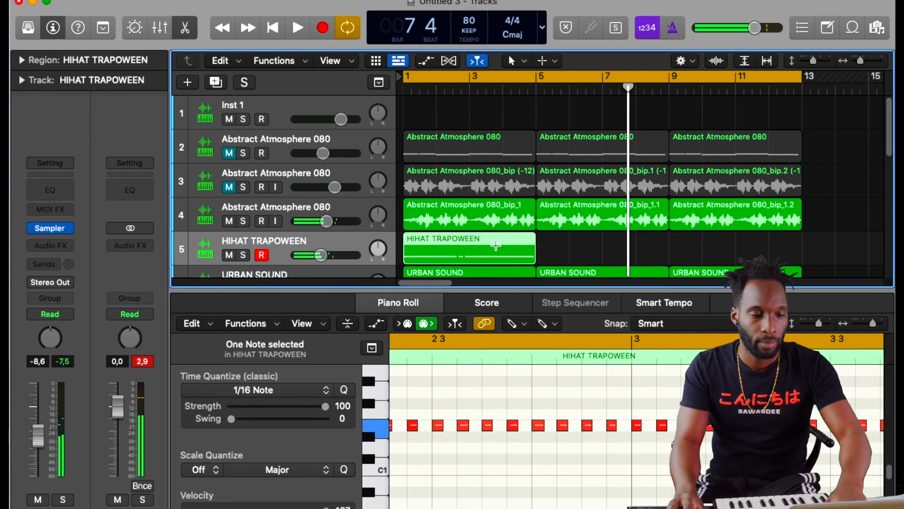
{"action": "left_click", "coordinate": [530, 82]}
{"action": "key", "text": "super+v"}
{"action": "key", "text": "super+v"}
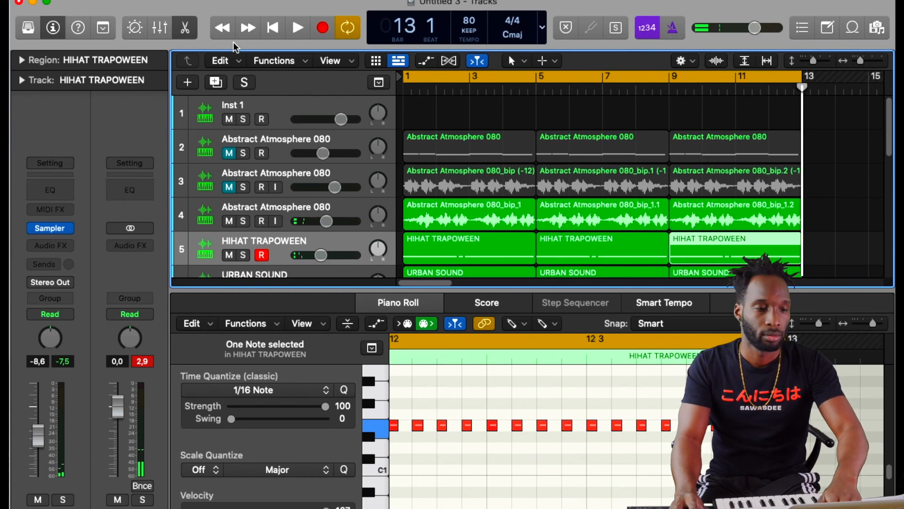
{"action": "left_click", "coordinate": [186, 34]}
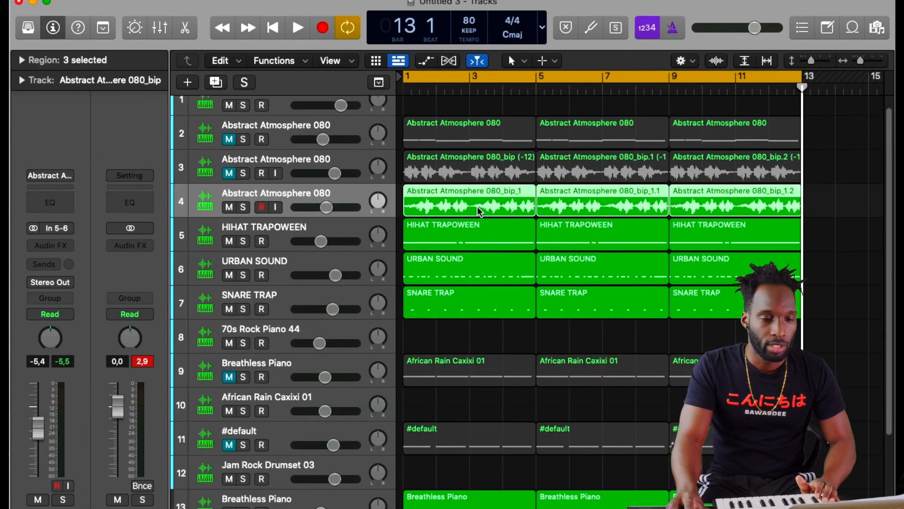
Transpose only the first Abstract Atmosphere 080 audio region on track 4 by +12.
{"action": "left_click", "coordinate": [810, 208]}
{"action": "left_click", "coordinate": [498, 206]}
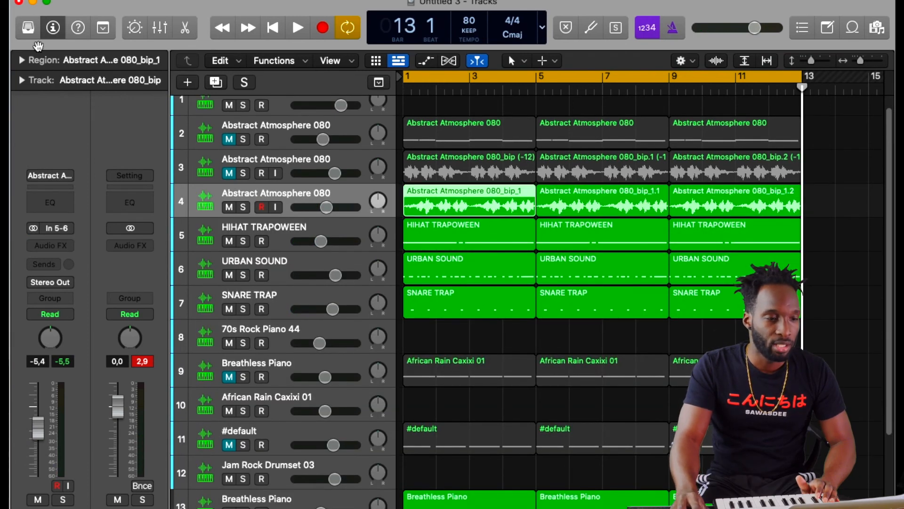
{"action": "left_click", "coordinate": [22, 60]}
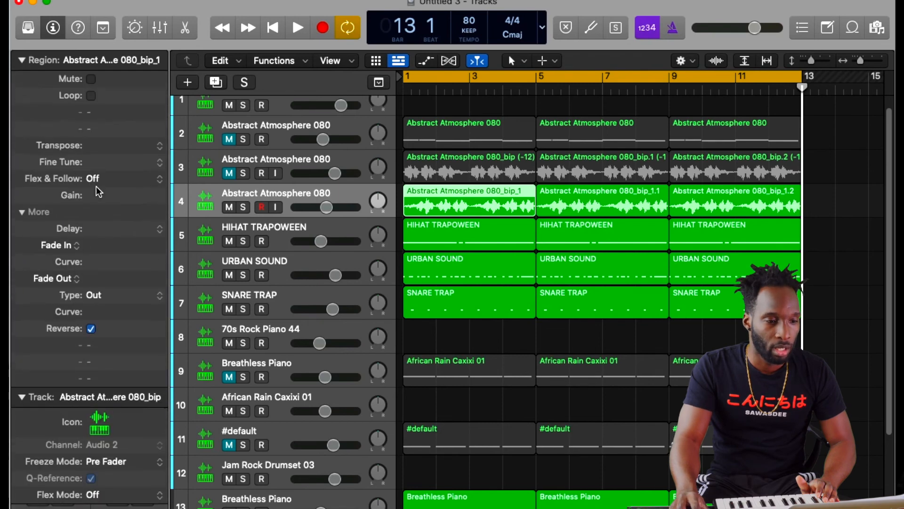
{"action": "left_click", "coordinate": [166, 147]}
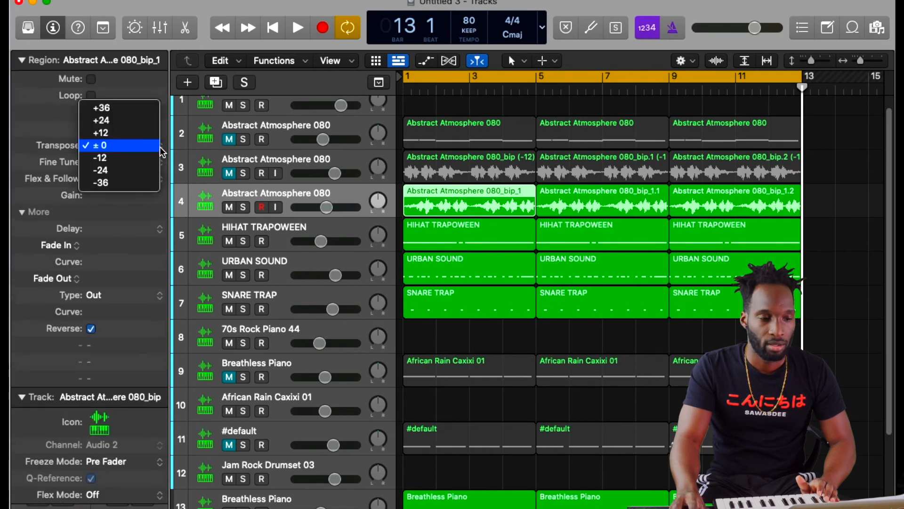
{"action": "left_click", "coordinate": [131, 133]}
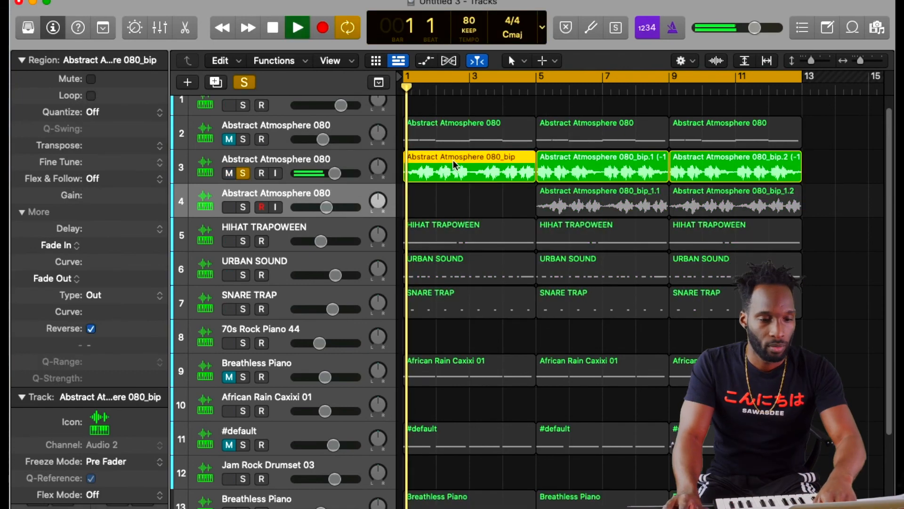
Delete the Abstract Atmosphere 080 audio regions at bars 5 and 9 on track 3, keeping the one at bar 1.
{"action": "left_click", "coordinate": [765, 169]}
{"action": "left_click", "coordinate": [586, 160], "text": "shift"}
{"action": "key", "text": "Delete"}
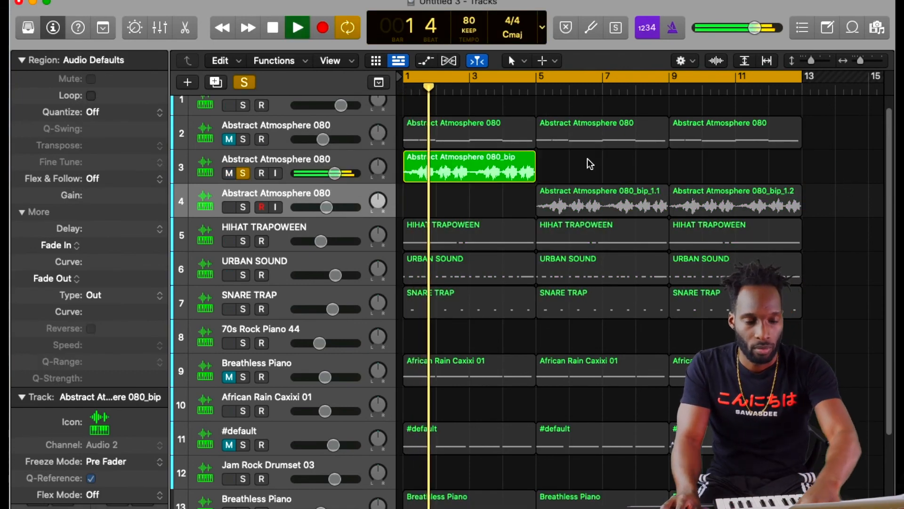
Stop playback, return to bar 1 and delete all three muted Abstract Atmosphere 080 regions on track 2.
{"action": "scroll", "coordinate": [582, 224], "scroll_direction": "down", "scroll_amount": 5}
{"action": "left_click_drag", "start_coordinate": [819, 476], "coordinate": [504, 114]}
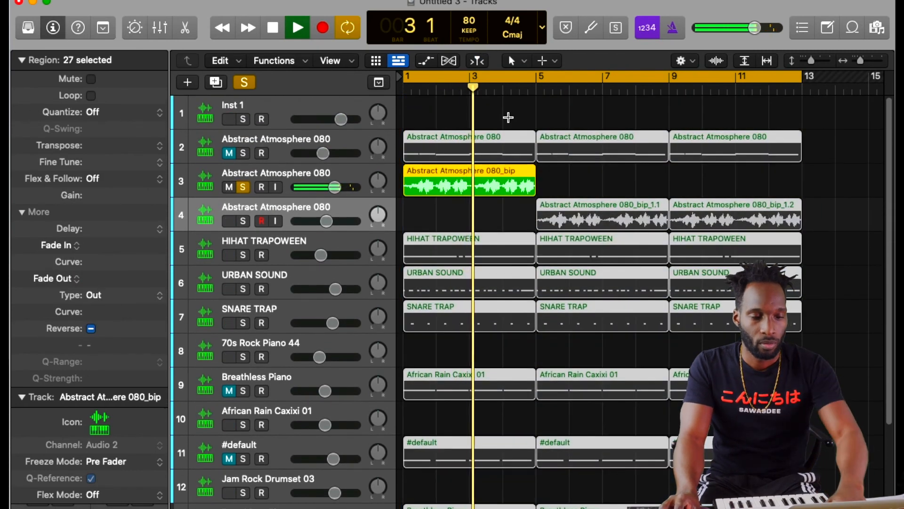
{"action": "key", "text": "space"}
{"action": "key", "text": "Return"}
{"action": "left_click_drag", "start_coordinate": [445, 161], "coordinate": [738, 164]}
{"action": "key", "text": "Delete"}
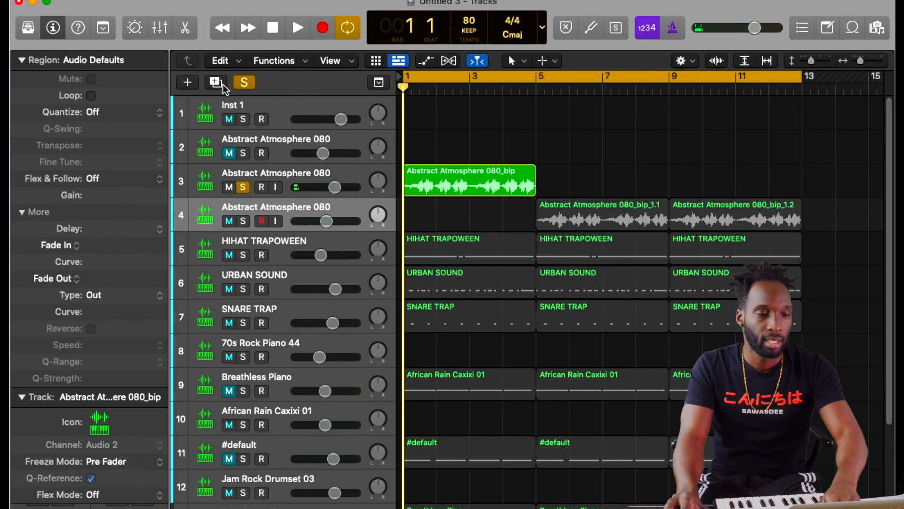
Turn off solo mode and lower the volume of track 3 slightly while playing the arrangement from bar 1.
{"action": "left_click", "coordinate": [241, 84]}
{"action": "key", "text": "space"}
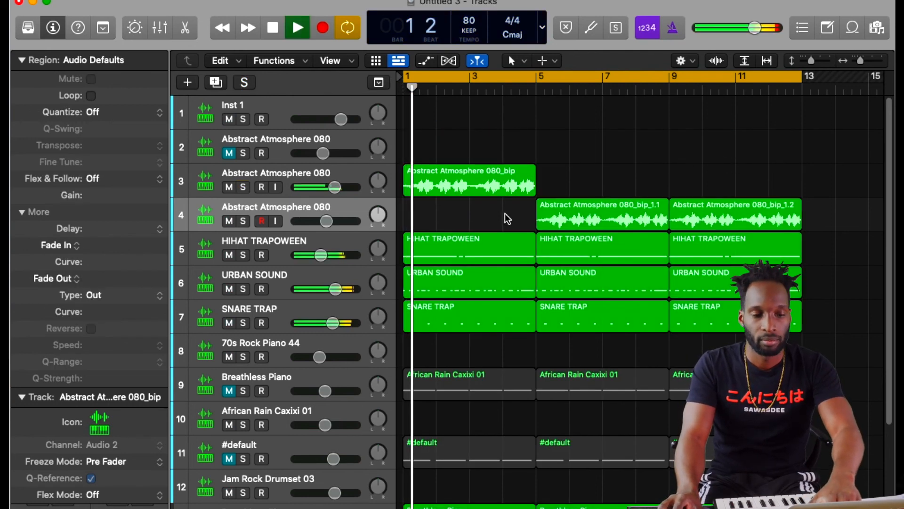
{"action": "scroll", "coordinate": [488, 208], "scroll_direction": "down", "scroll_amount": 1}
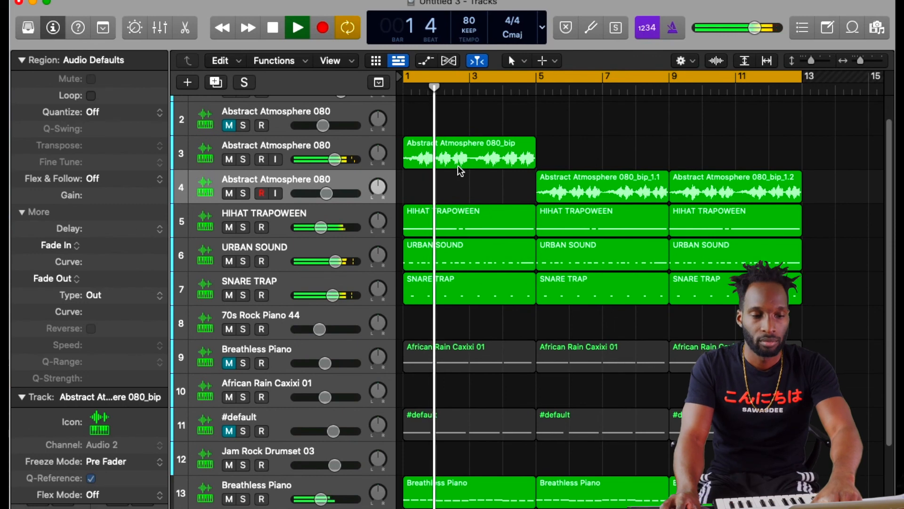
{"action": "left_click_drag", "start_coordinate": [334, 160], "coordinate": [322, 159]}
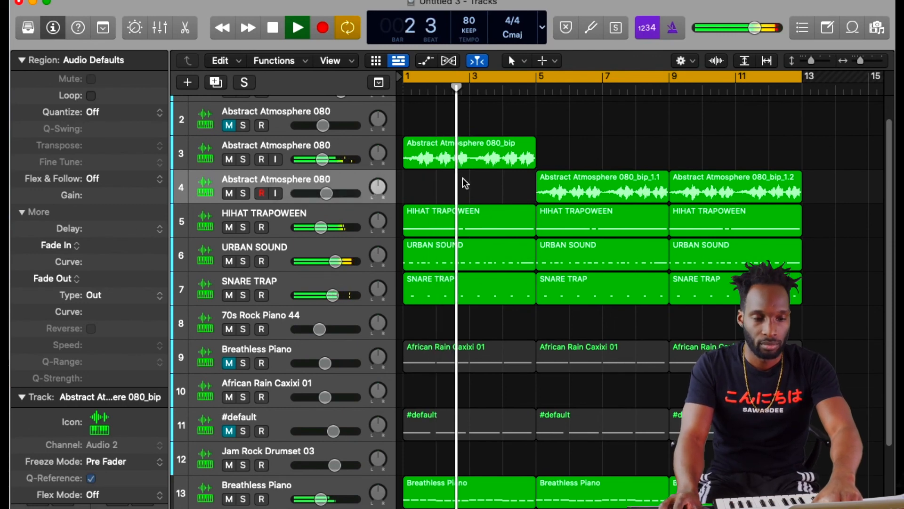
Delete the bar 1 regions from HIHAT TRAPOWEEN down through the bass track, keeping only the track 3 sample, and play from the start.
{"action": "key", "text": "space"}
{"action": "left_click_drag", "start_coordinate": [445, 199], "coordinate": [529, 488]}
{"action": "key", "text": "Delete"}
{"action": "key", "text": "Return"}
{"action": "key", "text": "space"}
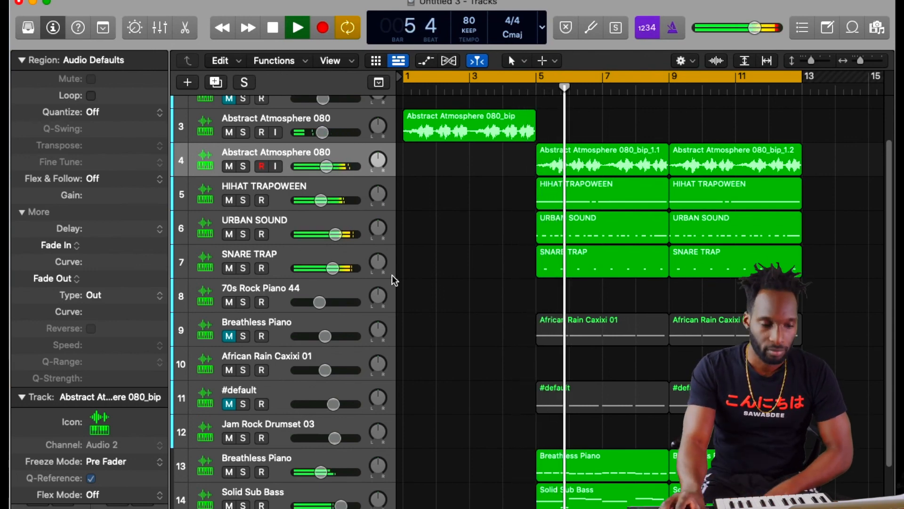
Balance levels during playback by raising track 4 slightly and trying HIHAT TRAPOWEEN at -6.0 dB before settling it lower.
{"action": "left_click_drag", "start_coordinate": [320, 201], "coordinate": [325, 200]}
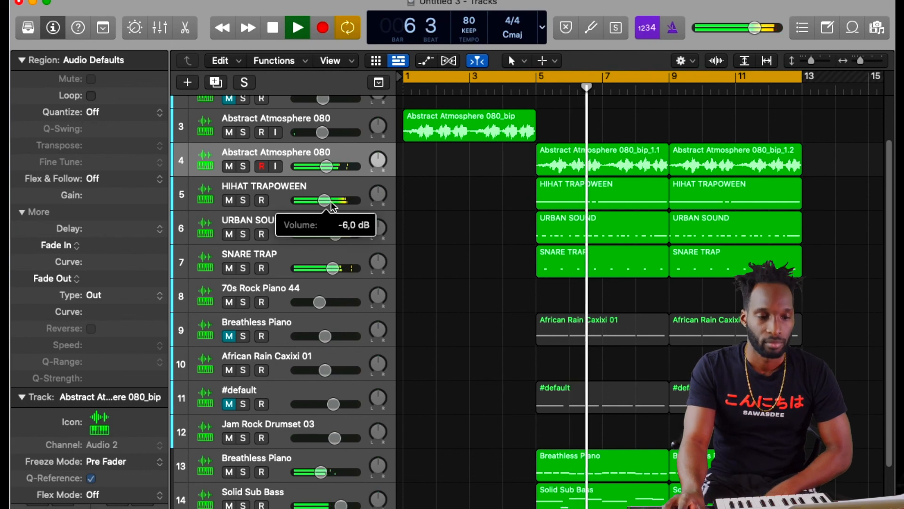
{"action": "left_click_drag", "start_coordinate": [326, 166], "coordinate": [329, 166]}
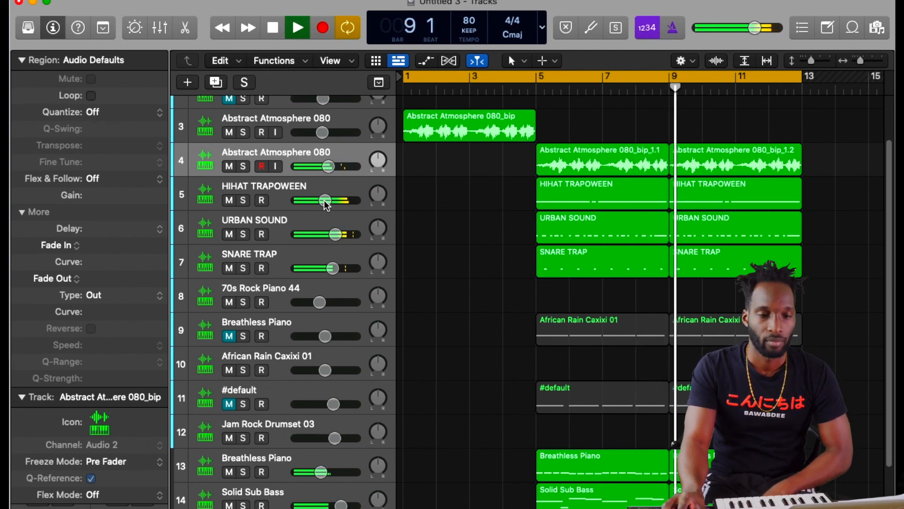
{"action": "left_click_drag", "start_coordinate": [325, 200], "coordinate": [317, 201]}
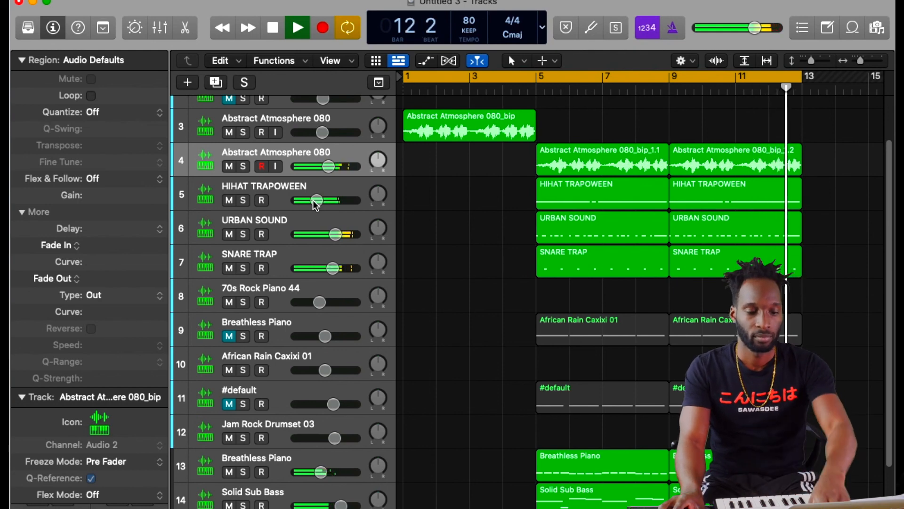
{"action": "key", "text": "space"}
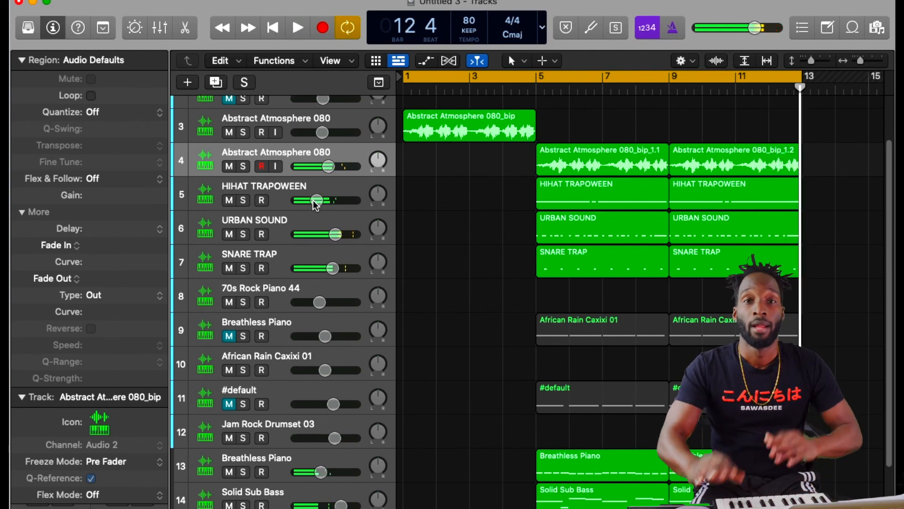